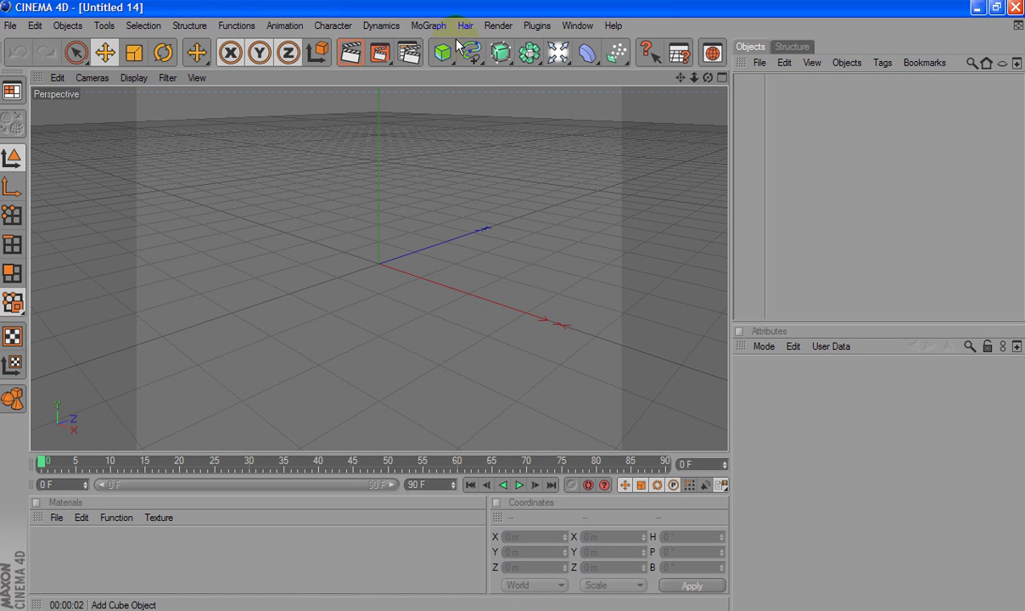
# Step: Add a Text spline, set its text to 'ATHS' and its height to 250 m
pyautogui.moveTo(471, 53); pyautogui.dragTo(689, 184)
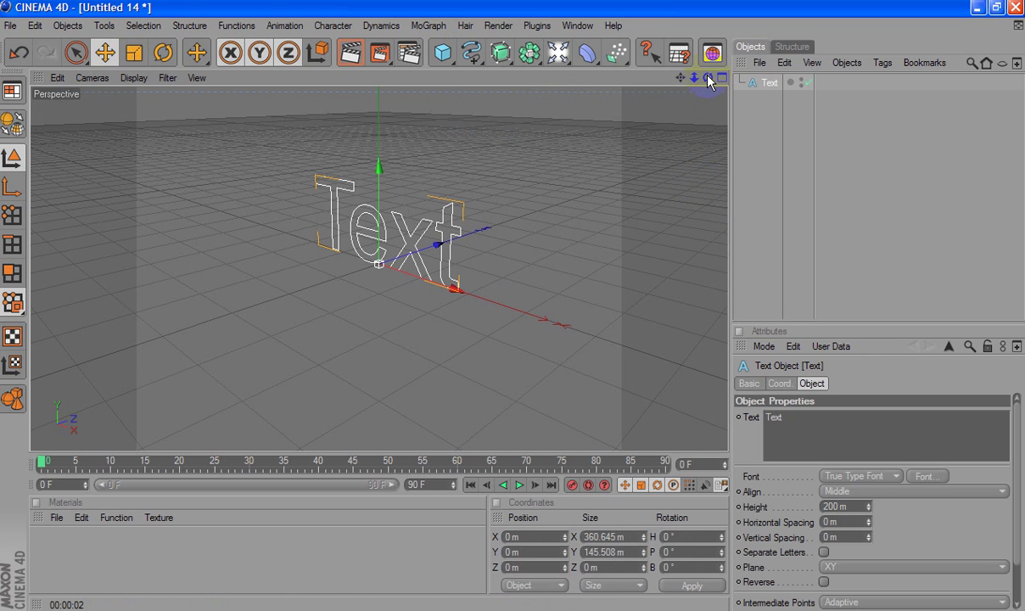
pyautogui.moveTo(707, 78)
pyautogui.mouseDown()
pyautogui.moveTo(512, 305)
pyautogui.moveTo(708, 79)
pyautogui.mouseUp()
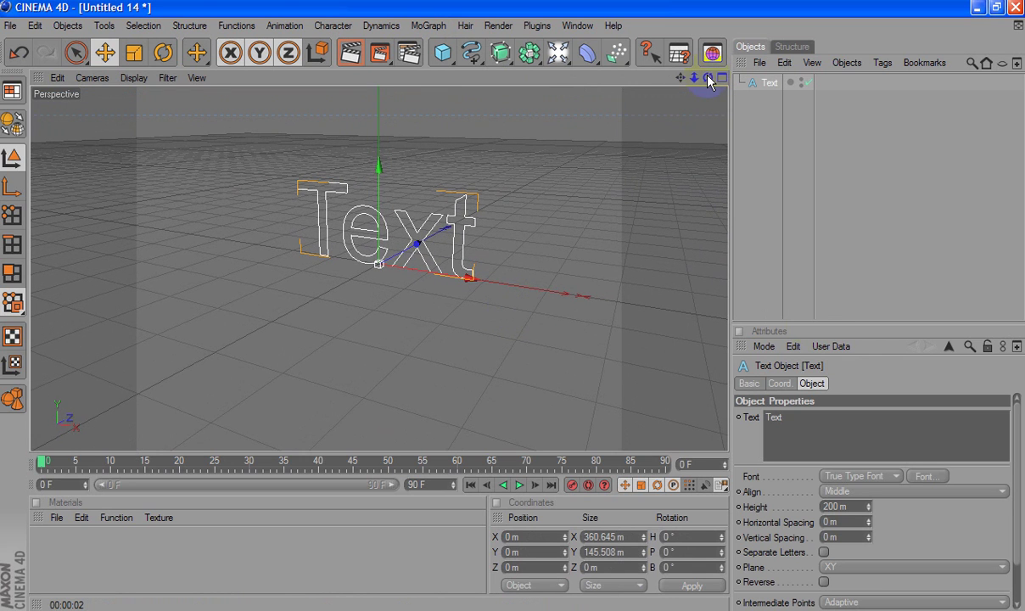
pyautogui.doubleClick(846, 430)
pyautogui.write('A')
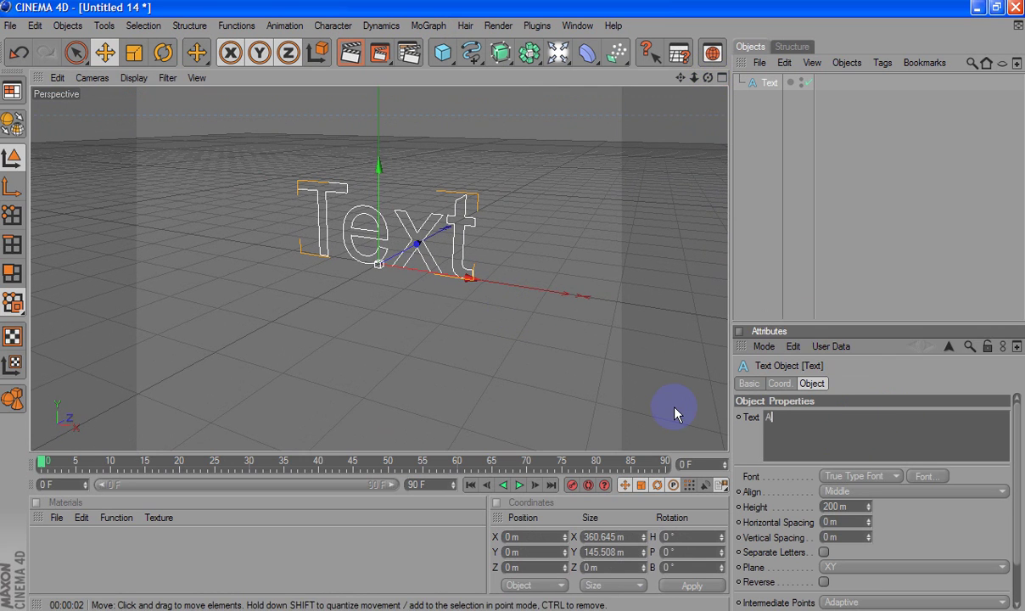
pyautogui.write('THS')
pyautogui.click(835, 507)
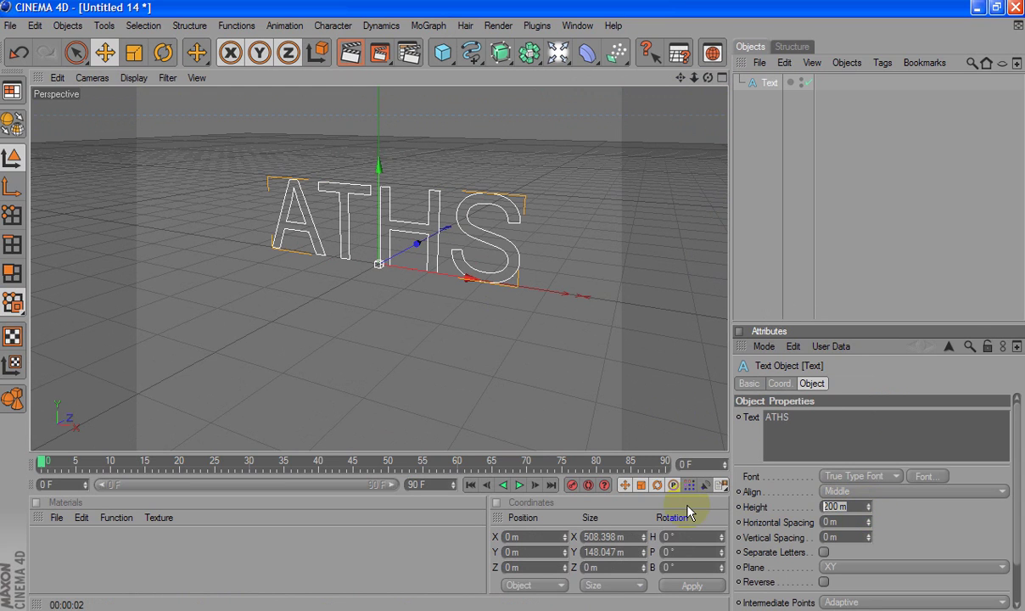
pyautogui.write('250')
pyautogui.press('Return')
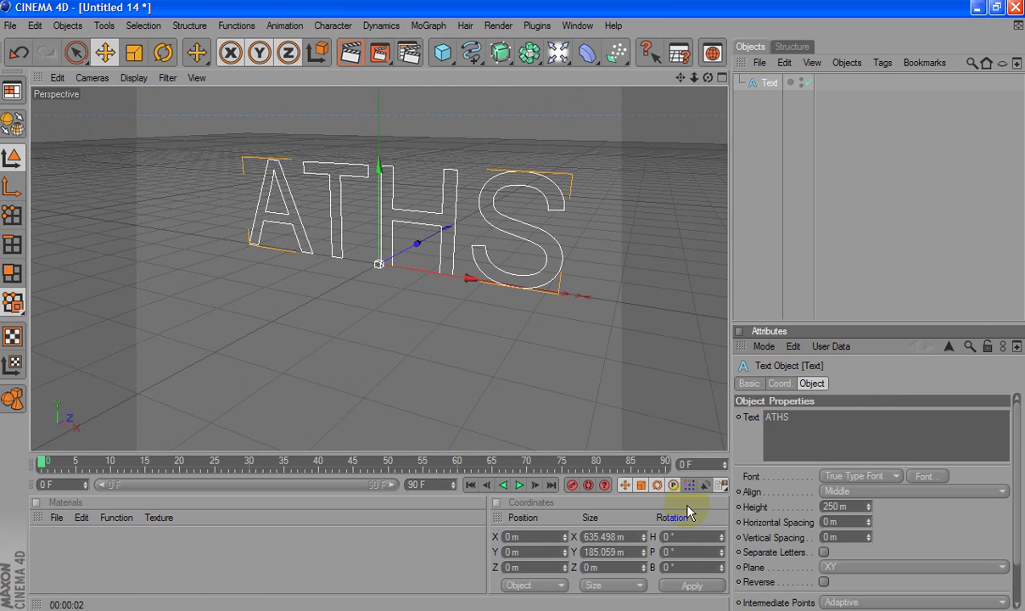
# Step: Add a Sweep NURBS and place the Text spline inside it
pyautogui.click(500, 52)
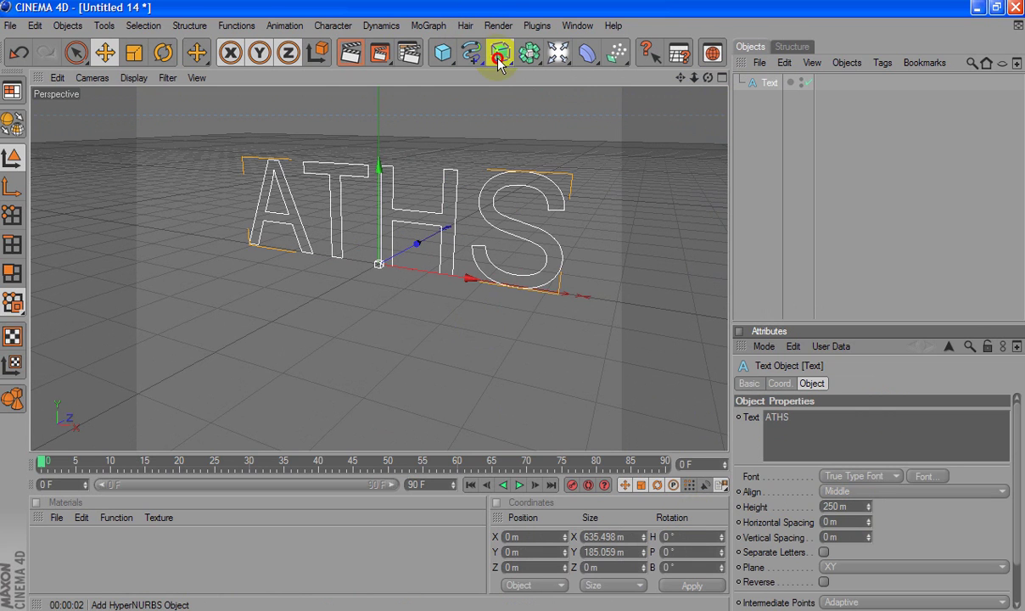
pyautogui.click(584, 124)
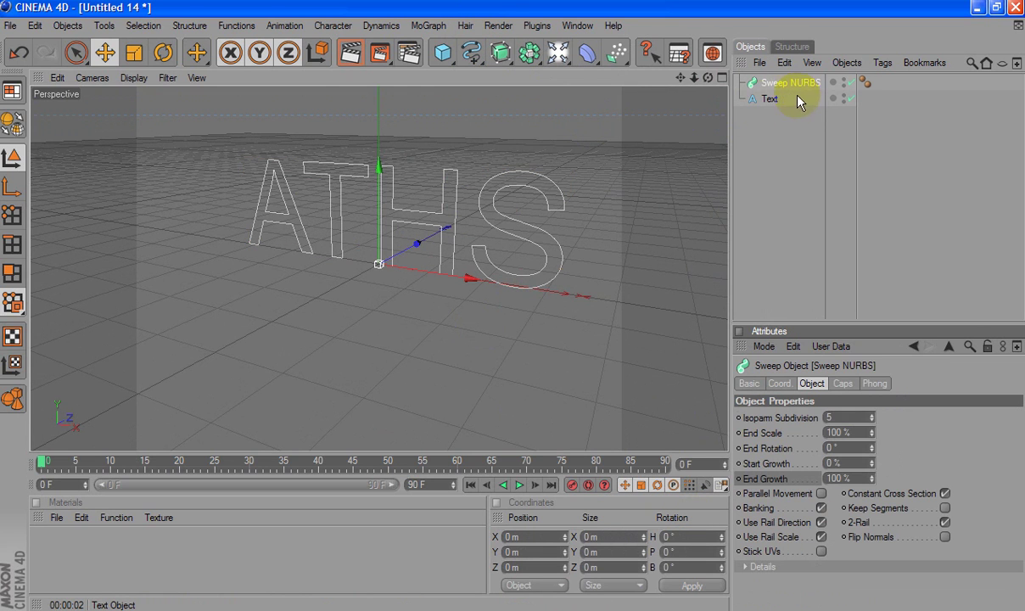
pyautogui.moveTo(771, 101); pyautogui.dragTo(771, 85)
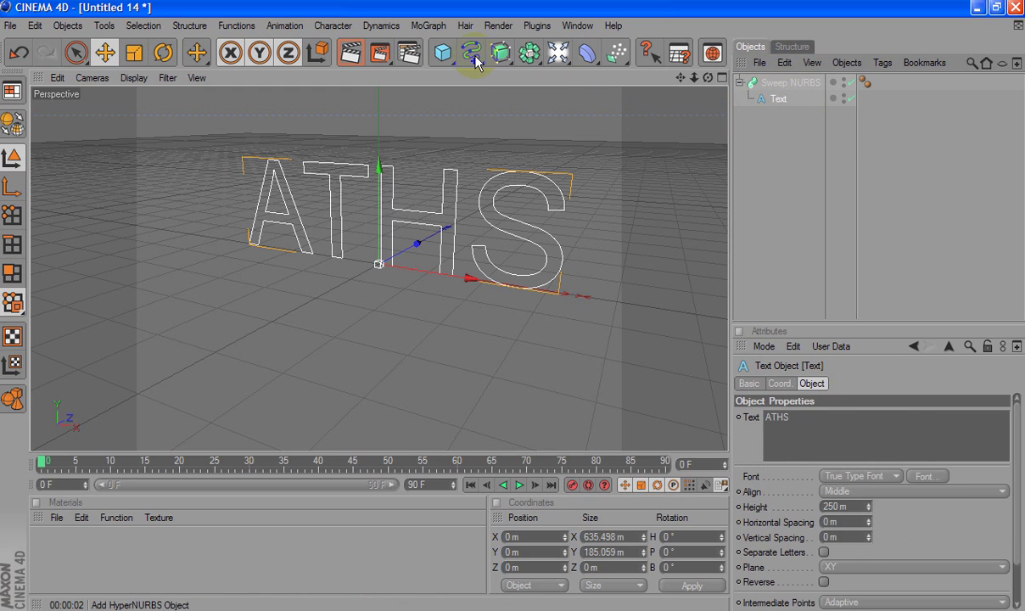
# Step: Add a 10 m radius Circle spline and make it the Sweep NURBS profile
pyautogui.moveTo(473, 52); pyautogui.dragTo(500, 128)
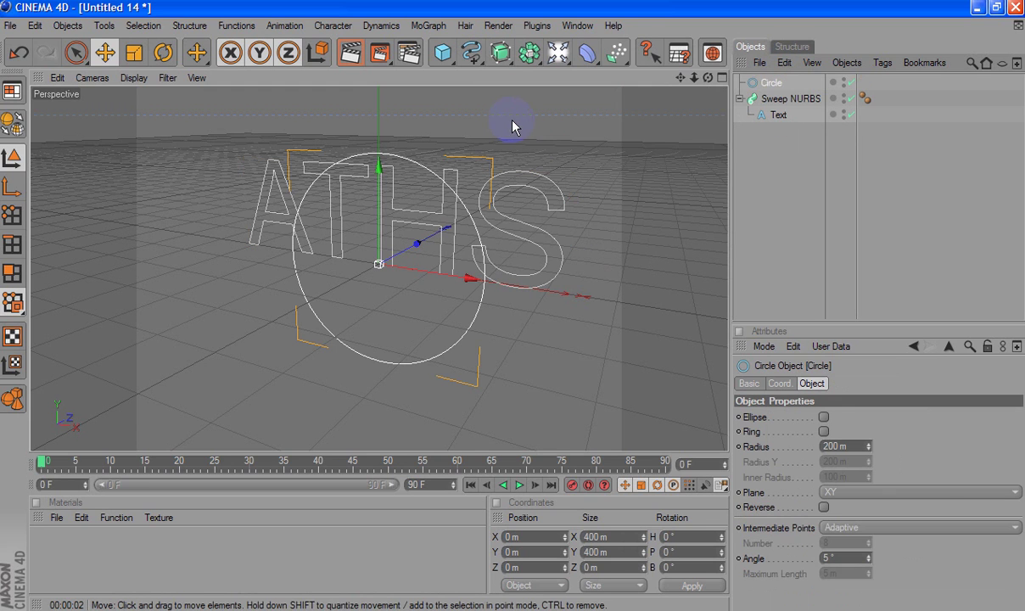
pyautogui.click(775, 452)
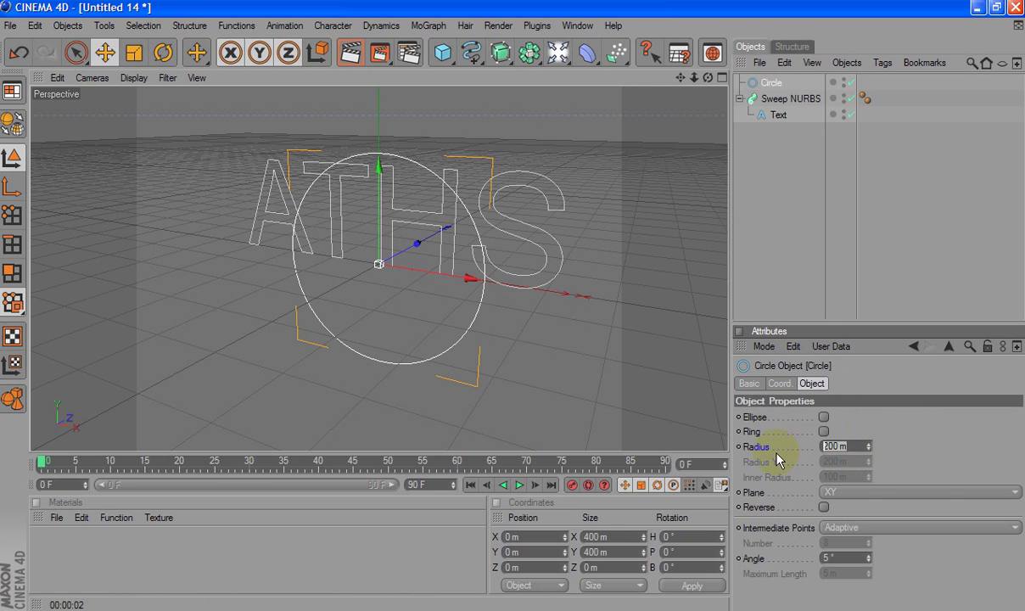
pyautogui.write('10')
pyautogui.press('Return')
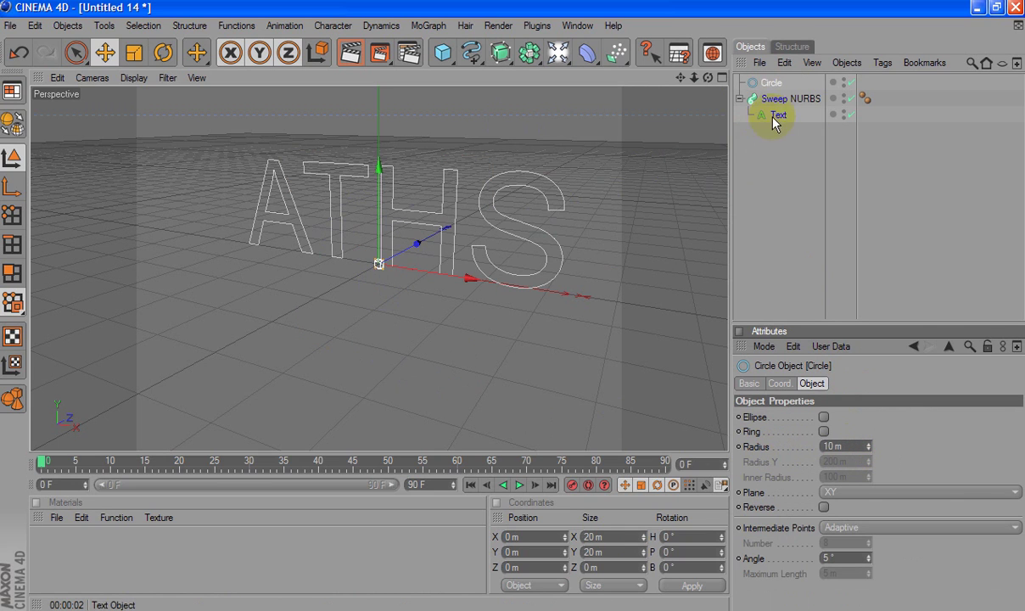
pyautogui.moveTo(770, 82); pyautogui.dragTo(776, 101)
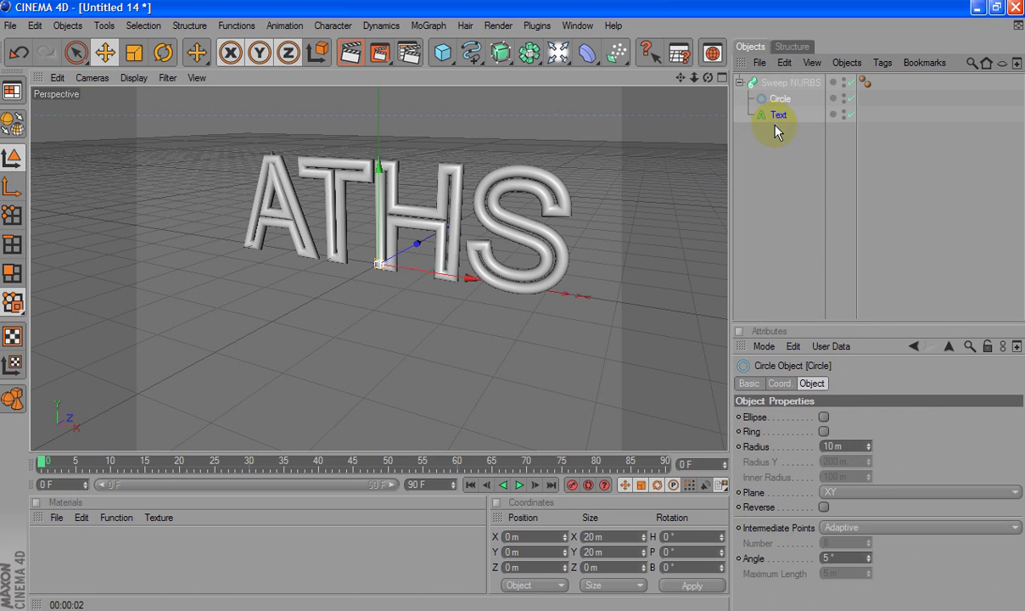
# Step: Create a Danel shader material and apply it to the ATHS letters
pyautogui.click(55, 517)
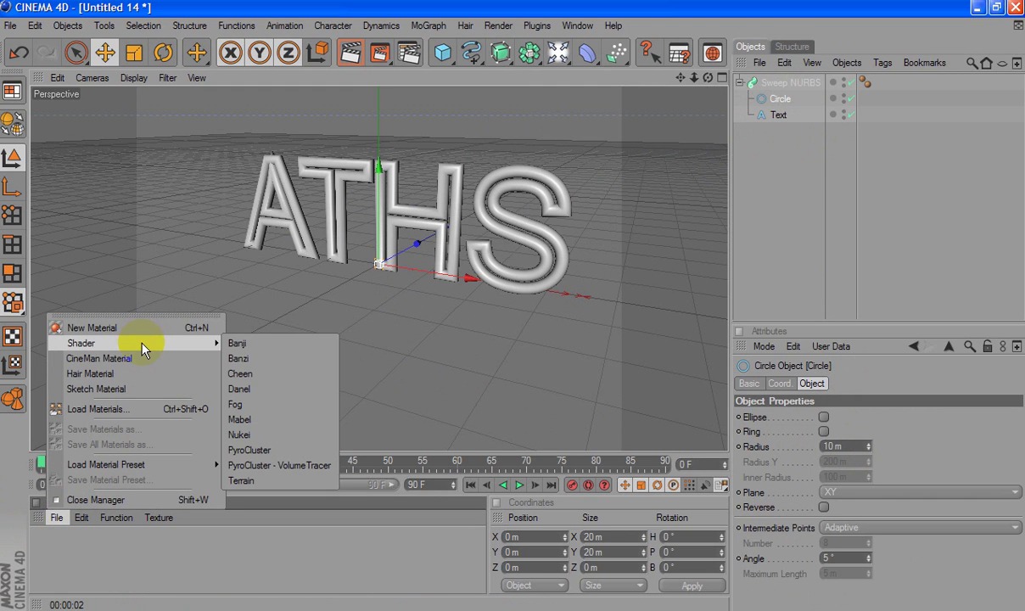
pyautogui.click(279, 393)
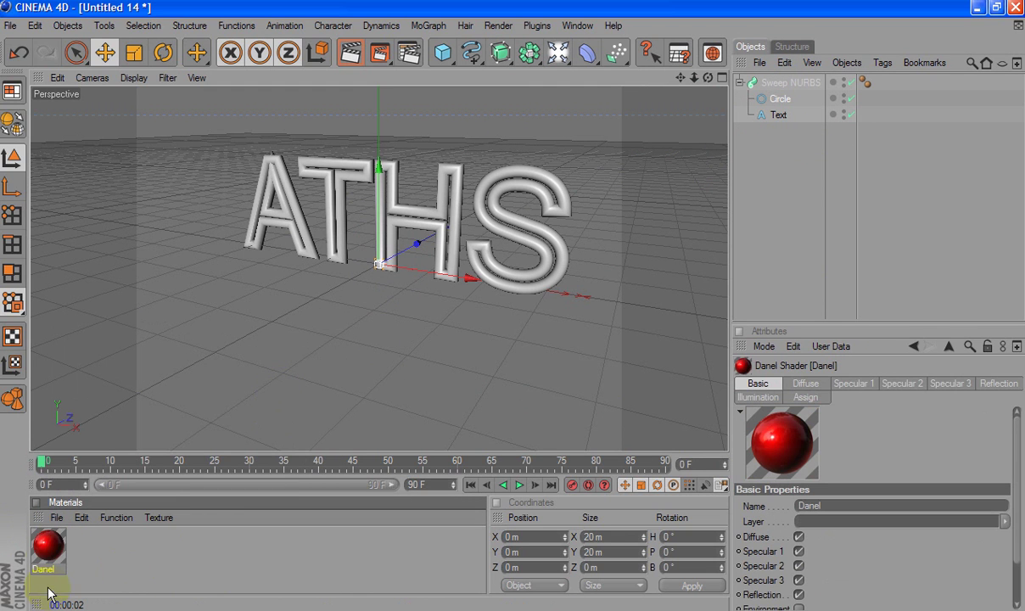
pyautogui.moveTo(46, 545); pyautogui.dragTo(309, 248)
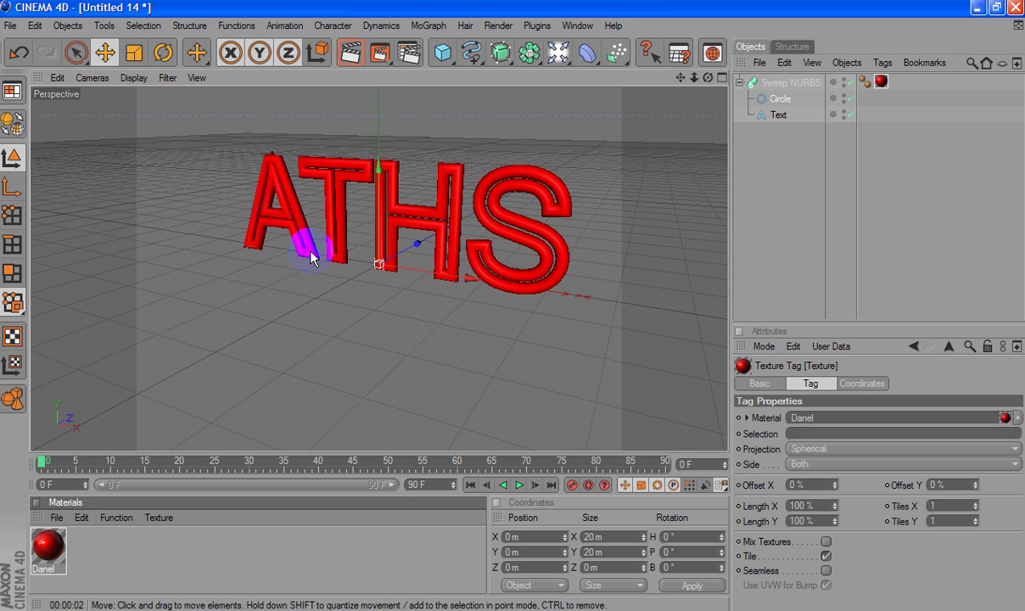
# Step: Render the active view to check the red letters, then select the Sweep NURBS
pyautogui.click(354, 54)
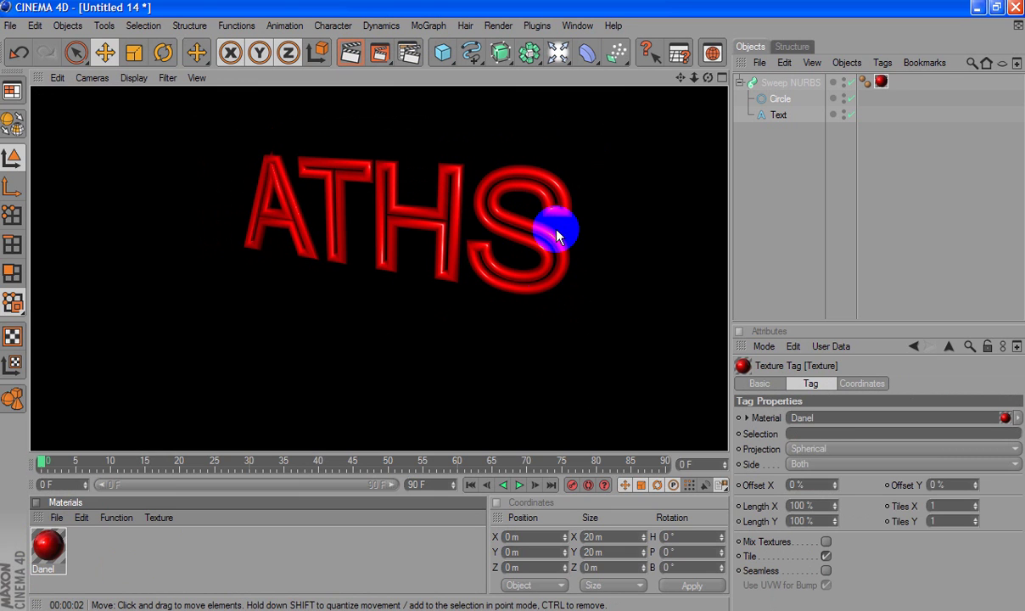
pyautogui.click(540, 295)
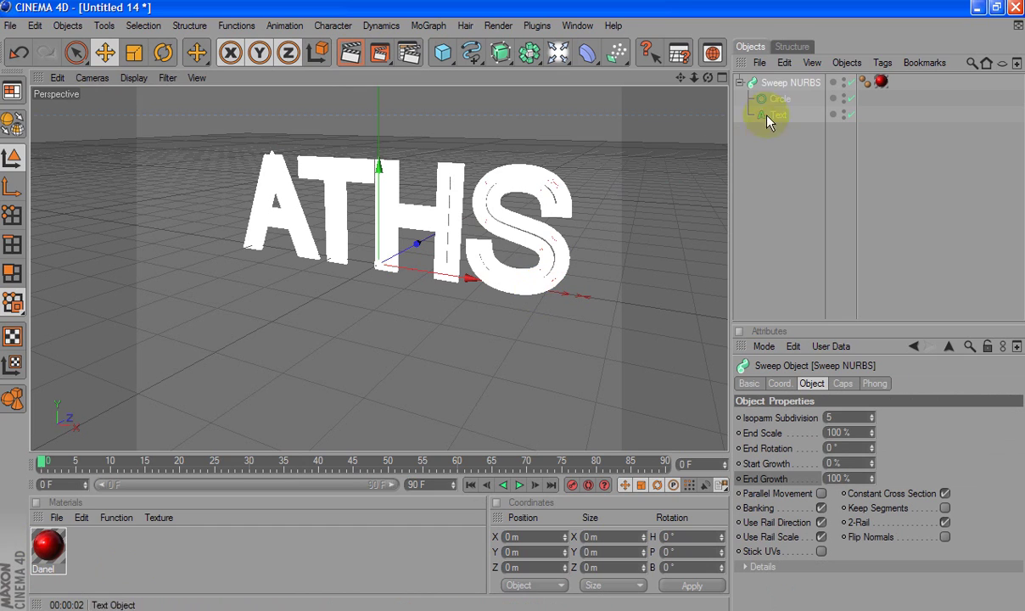
pyautogui.click(778, 83)
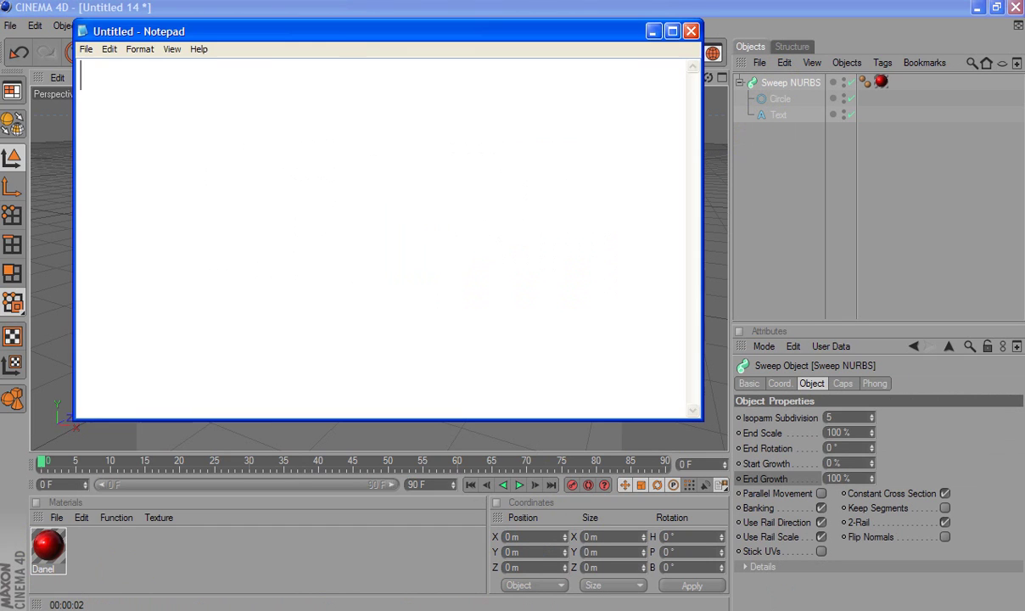
pyautogui.click(414, 220)
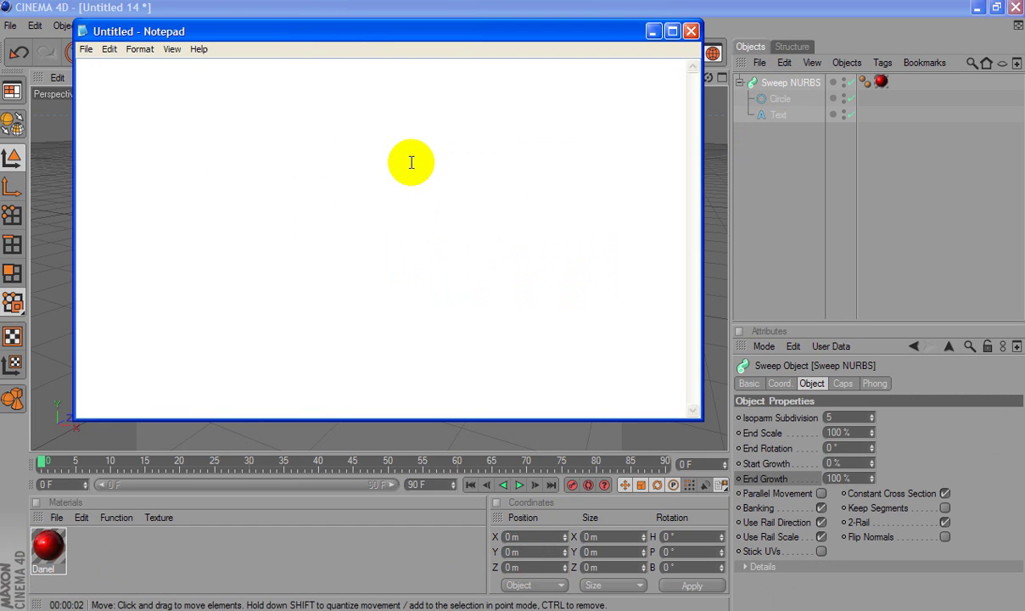
# Step: Type 'now I will add some animation....' in Notepad, then delete it
pyautogui.write('now I wi')
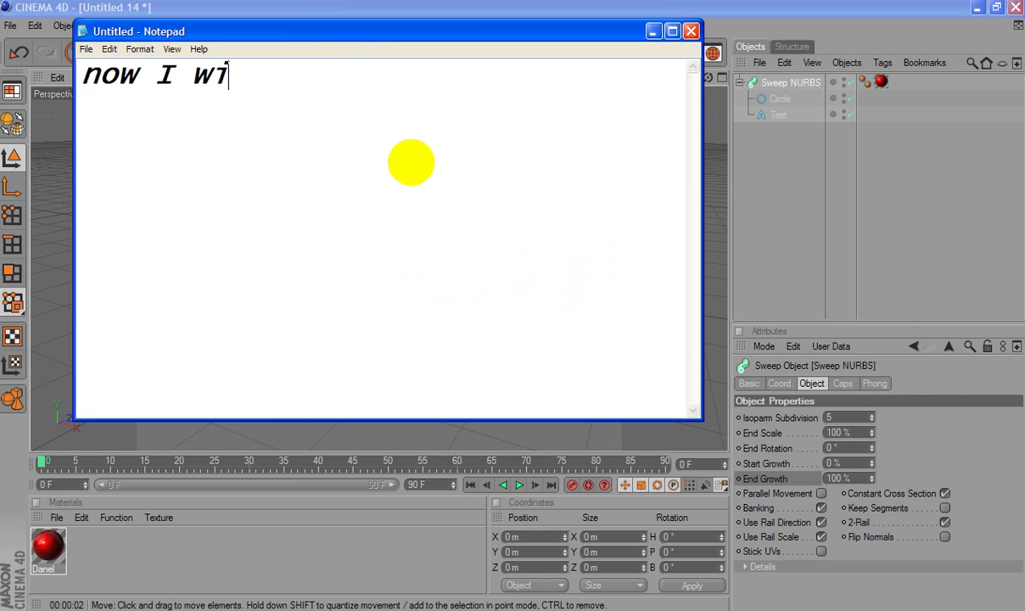
pyautogui.write('ll add ')
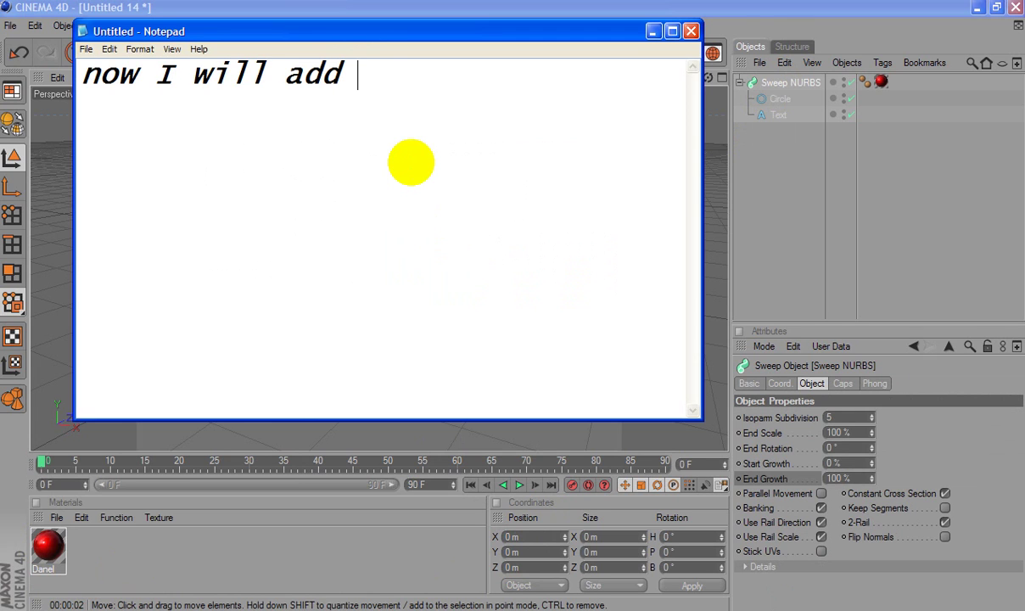
pyautogui.write('some ani')
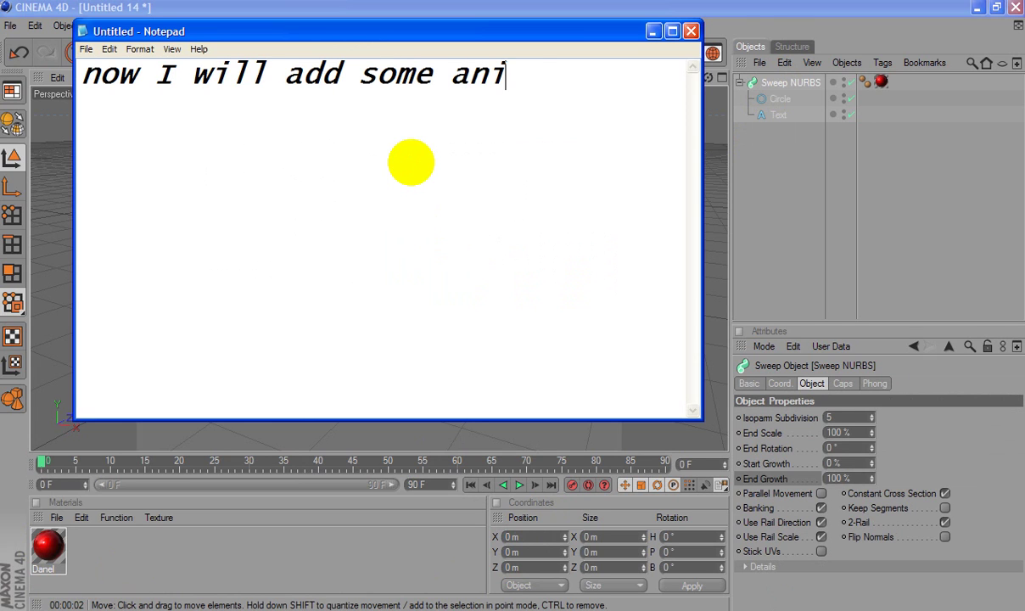
pyautogui.write('mation.')
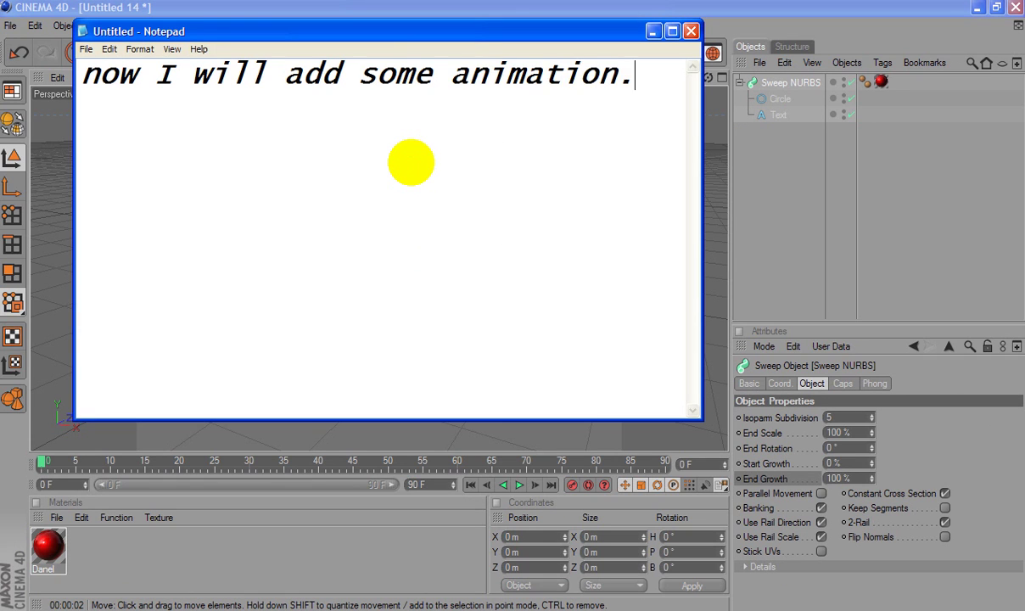
pyautogui.write('...')
pyautogui.hotkey('ctrl', 'a')
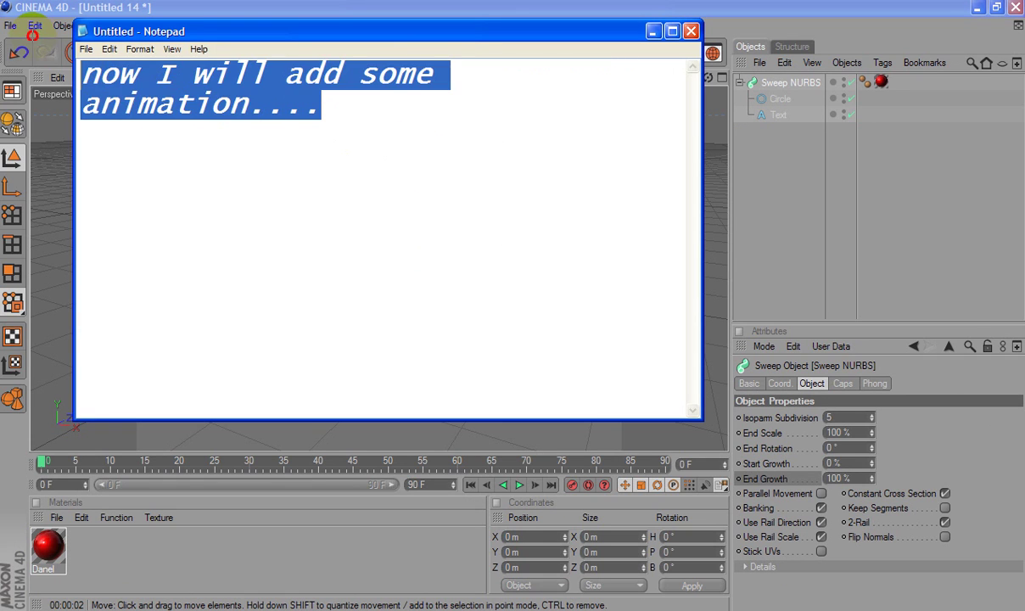
pyautogui.press('Delete')
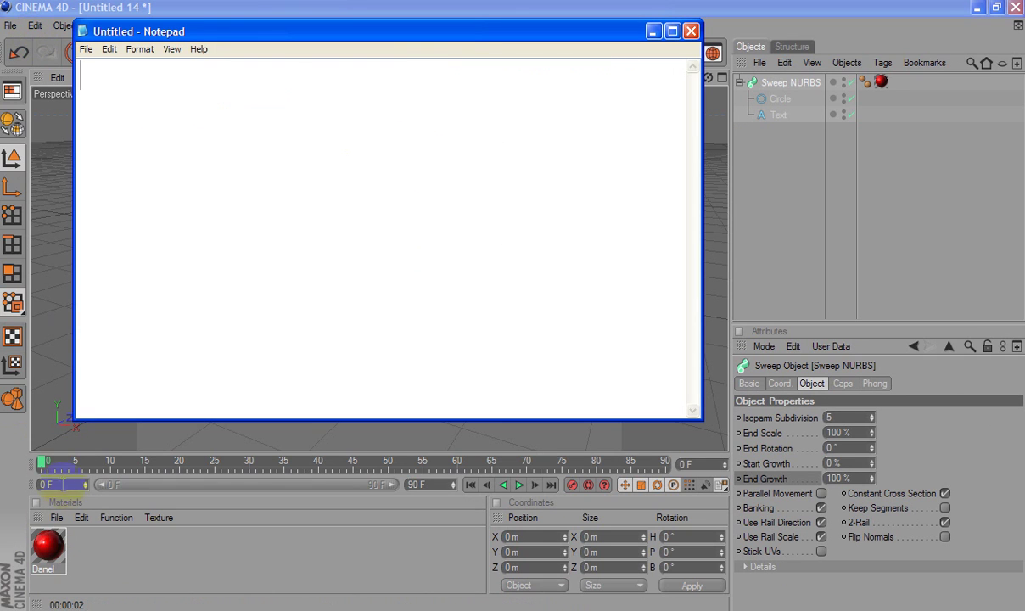
pyautogui.click(38, 465)
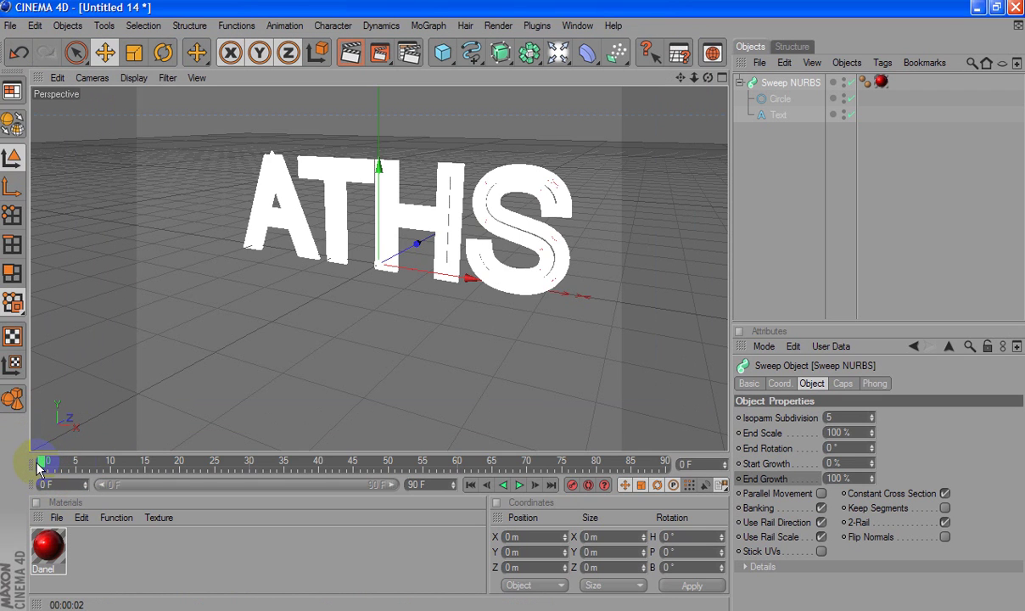
# Step: Write the note 'make sure that frame 0 is selected....', then clear it
pyautogui.click(475, 607)
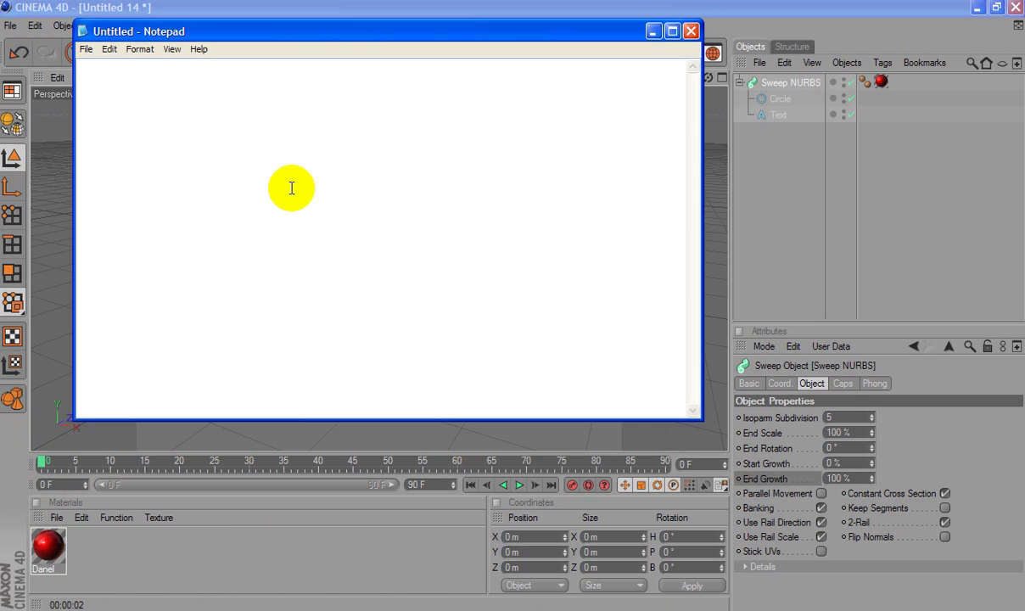
pyautogui.write('make sure')
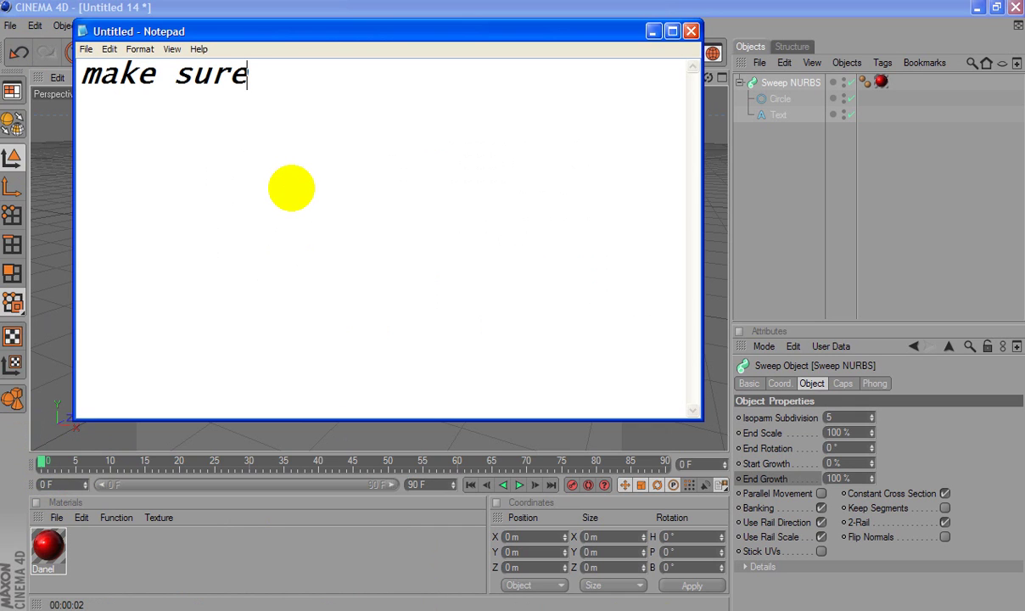
pyautogui.write(' that ')
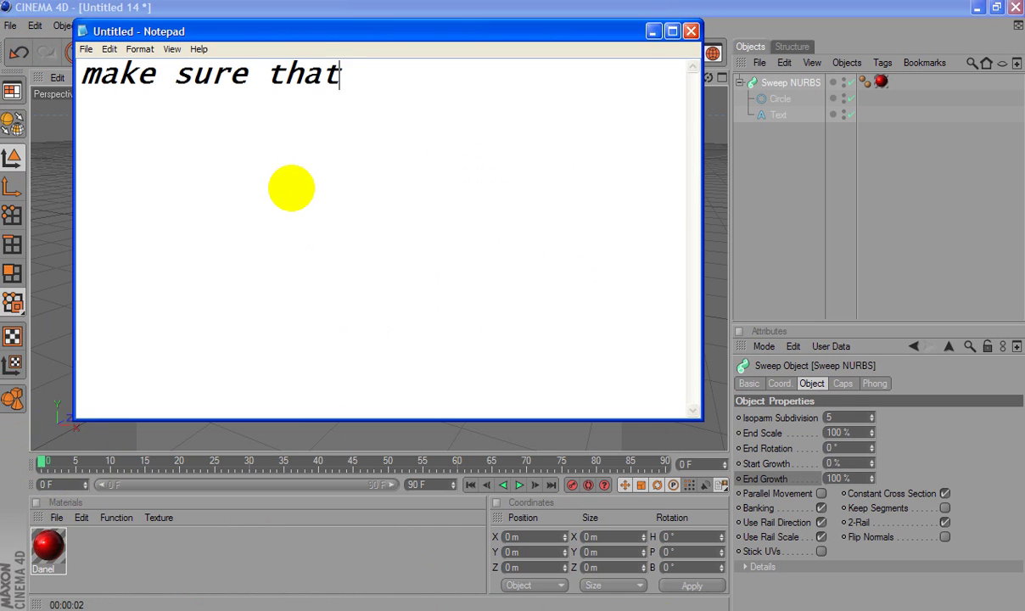
pyautogui.write('frame ')
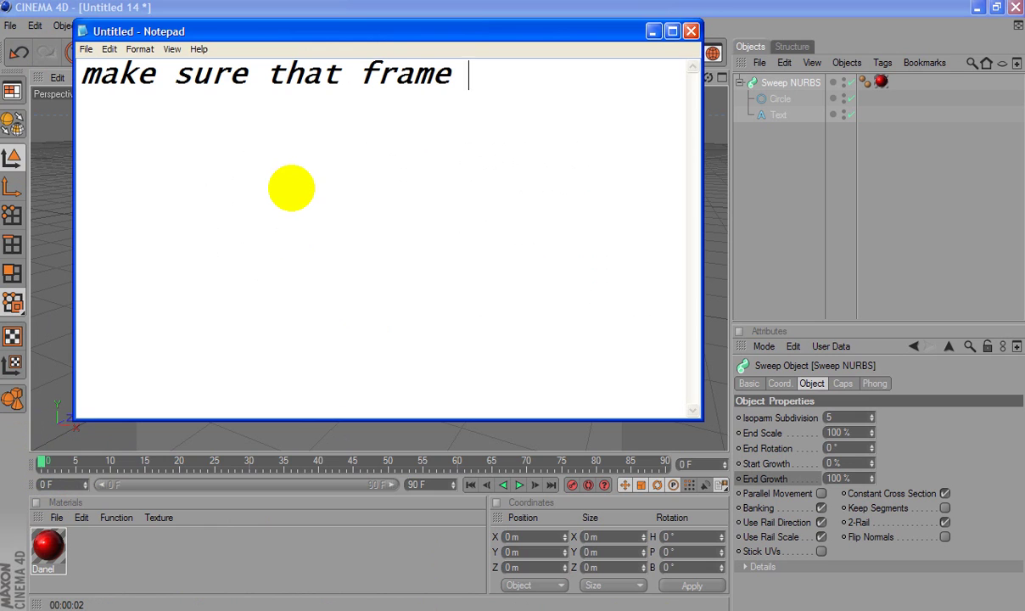
pyautogui.write('0 is se')
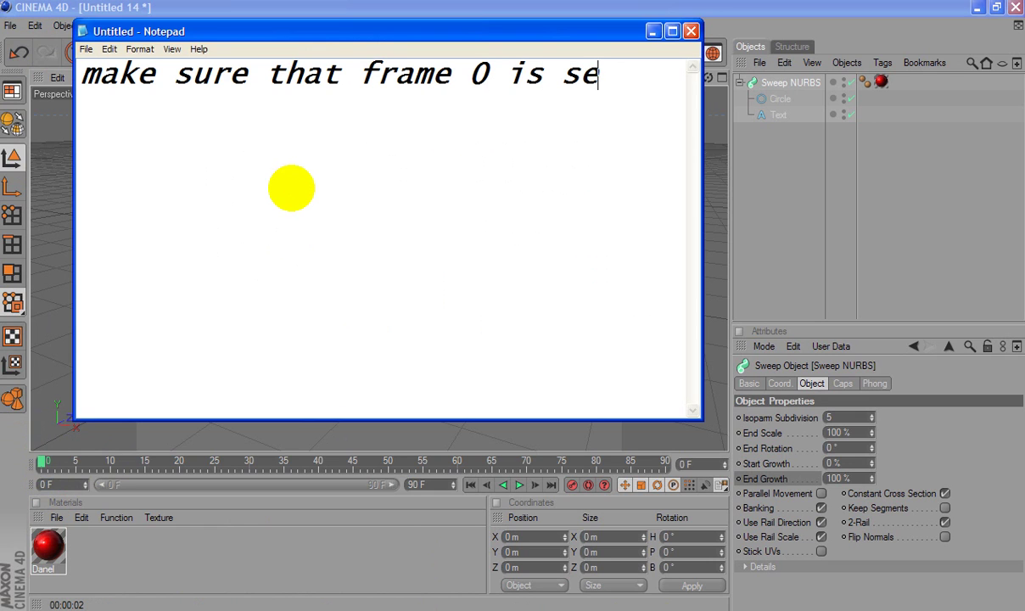
pyautogui.write('lected')
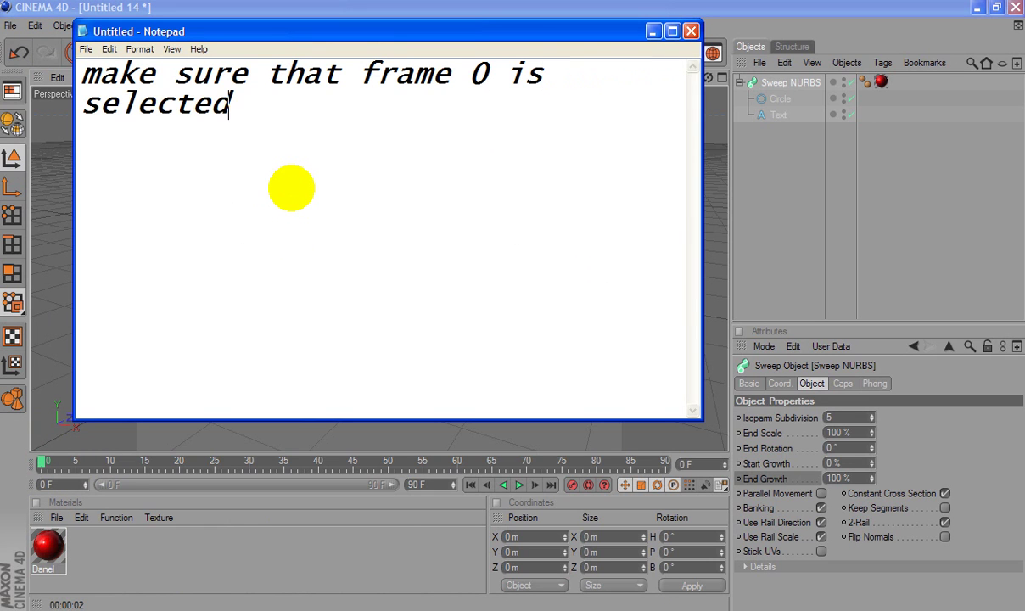
pyautogui.write('....')
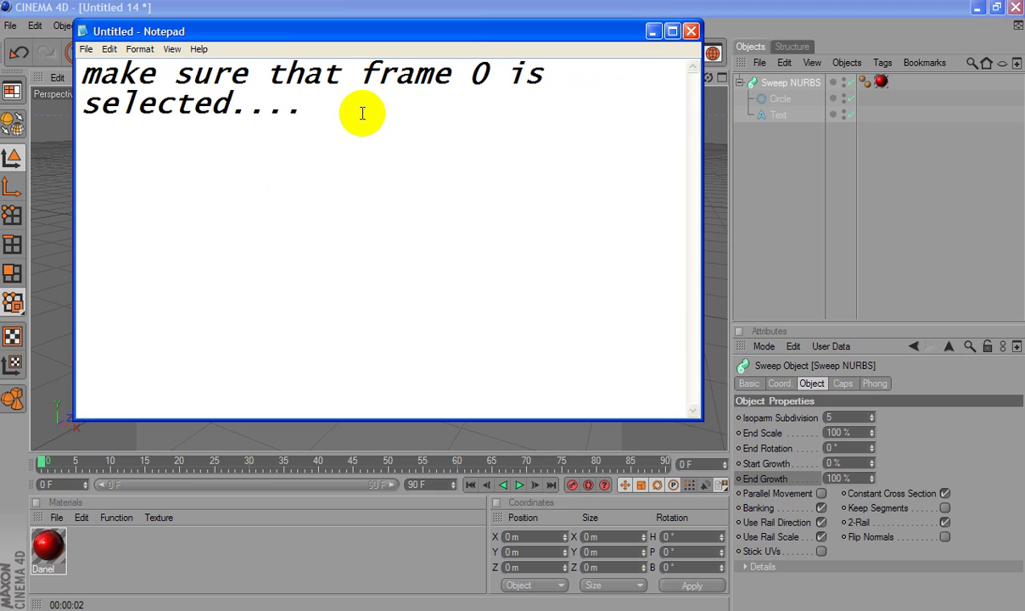
pyautogui.moveTo(362, 113)
pyautogui.mouseDown()
pyautogui.moveTo(222, 103)
pyautogui.moveTo(25, 54)
pyautogui.mouseUp()
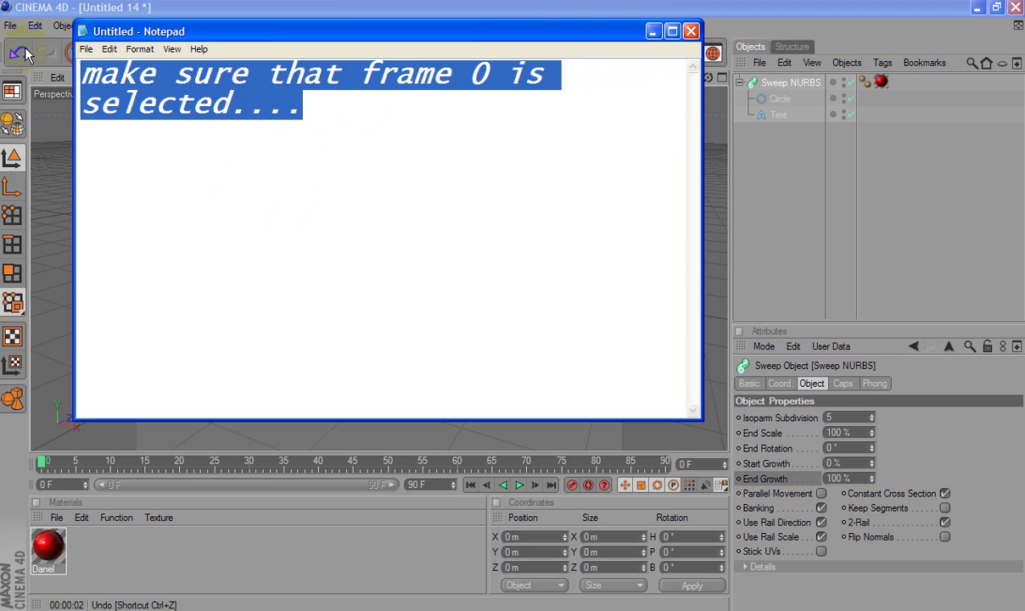
pyautogui.press('BackSpace')
# Step: Type the new note 'change the End Growth value to 0'
pyautogui.write('chan')
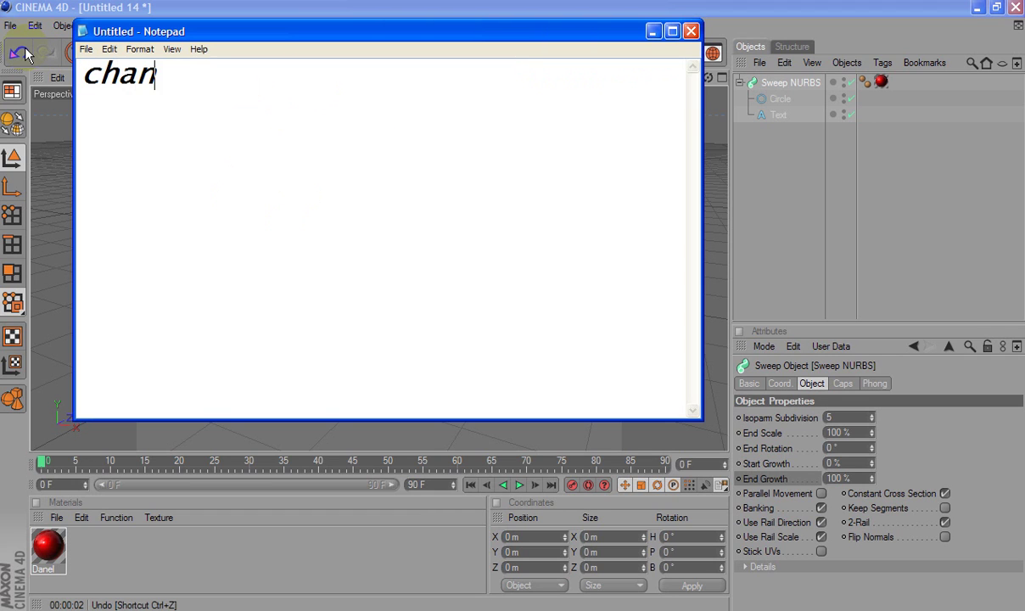
pyautogui.write('ge the ')
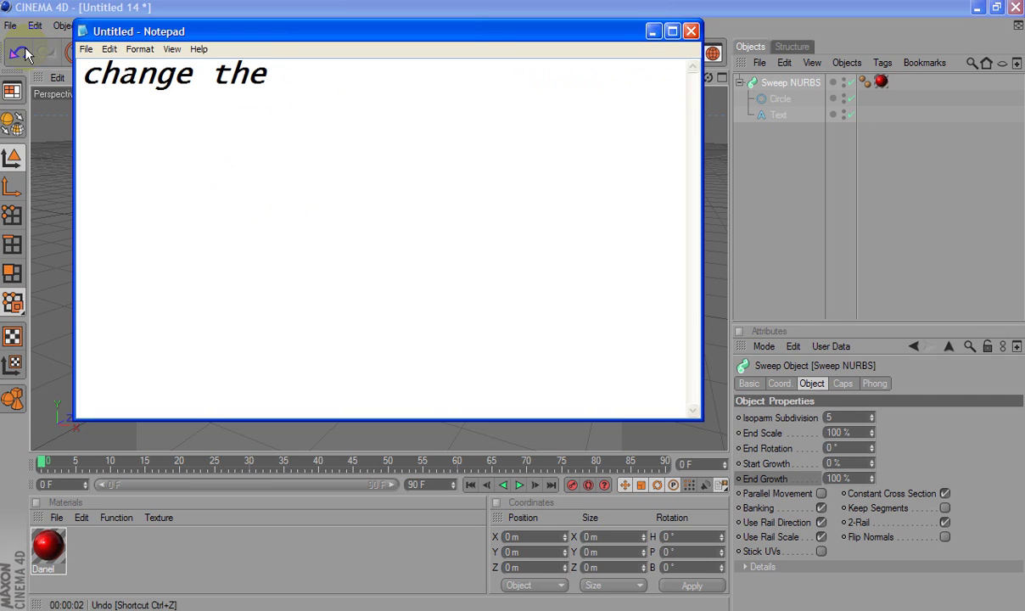
pyautogui.write('EndR')
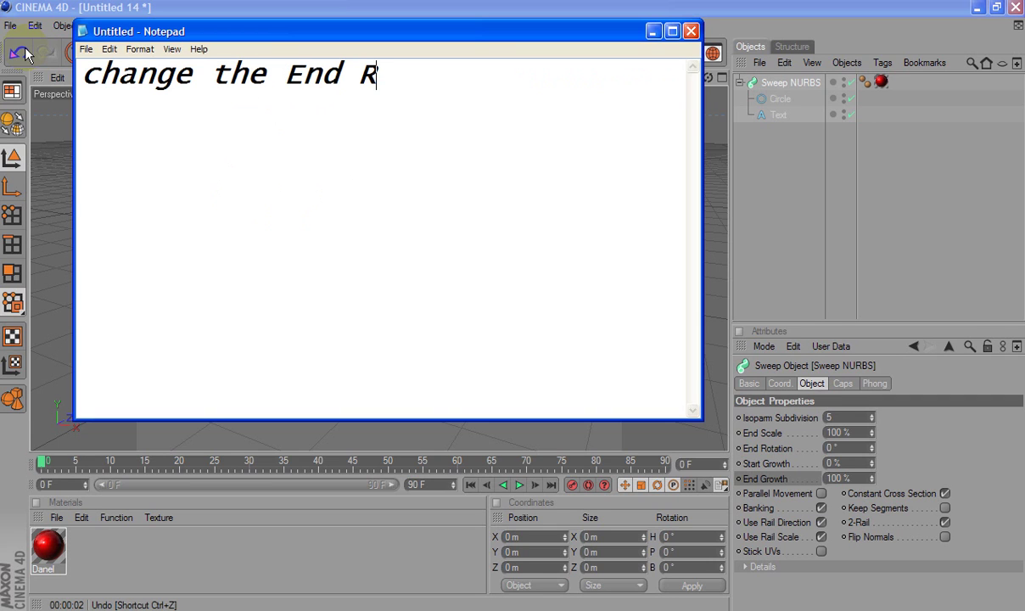
pyautogui.press('BackSpace')
pyautogui.write('Growth ')
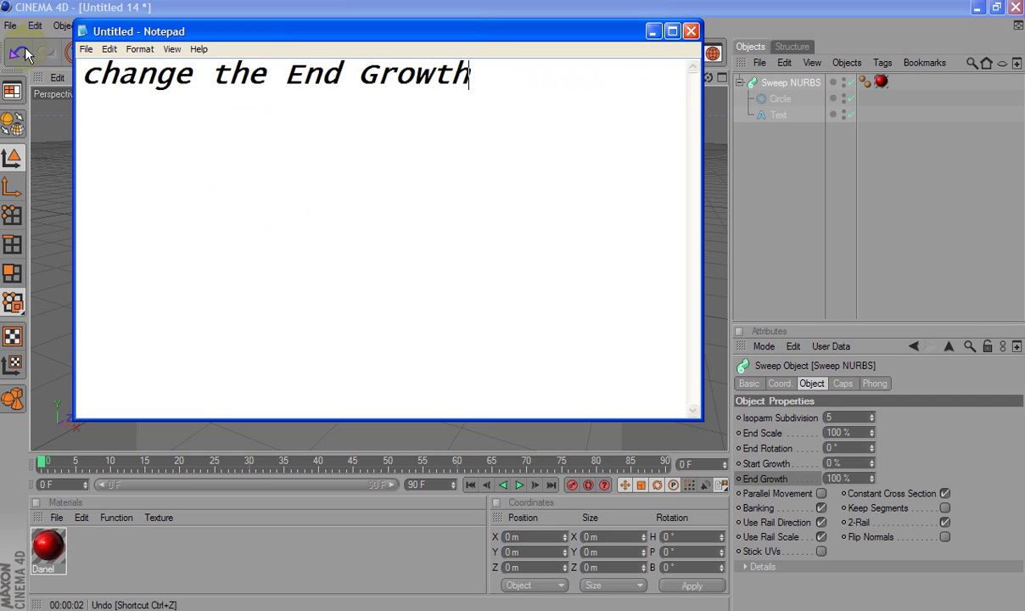
pyautogui.write('value ')
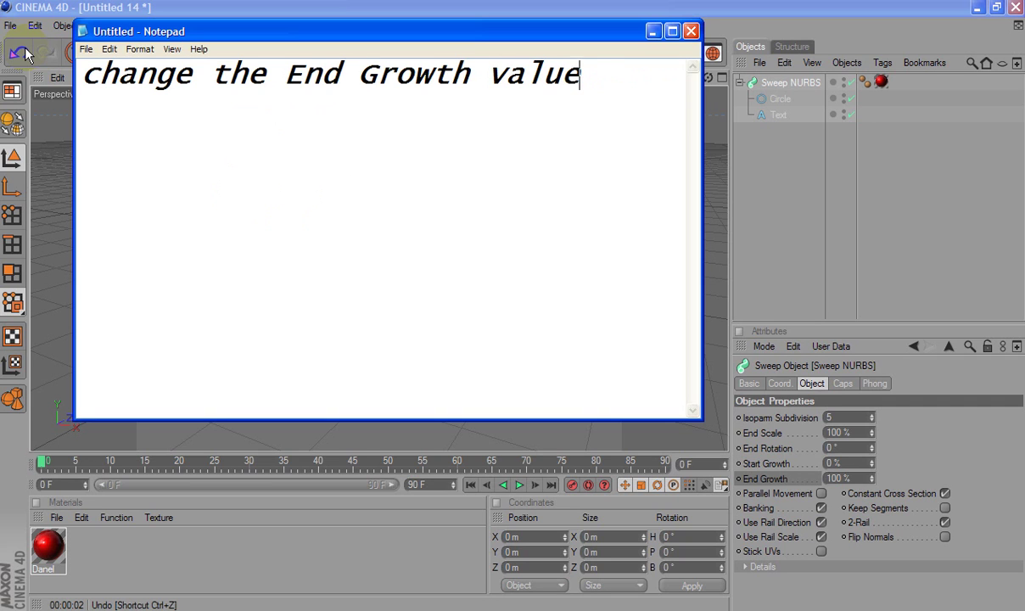
pyautogui.write('to ')
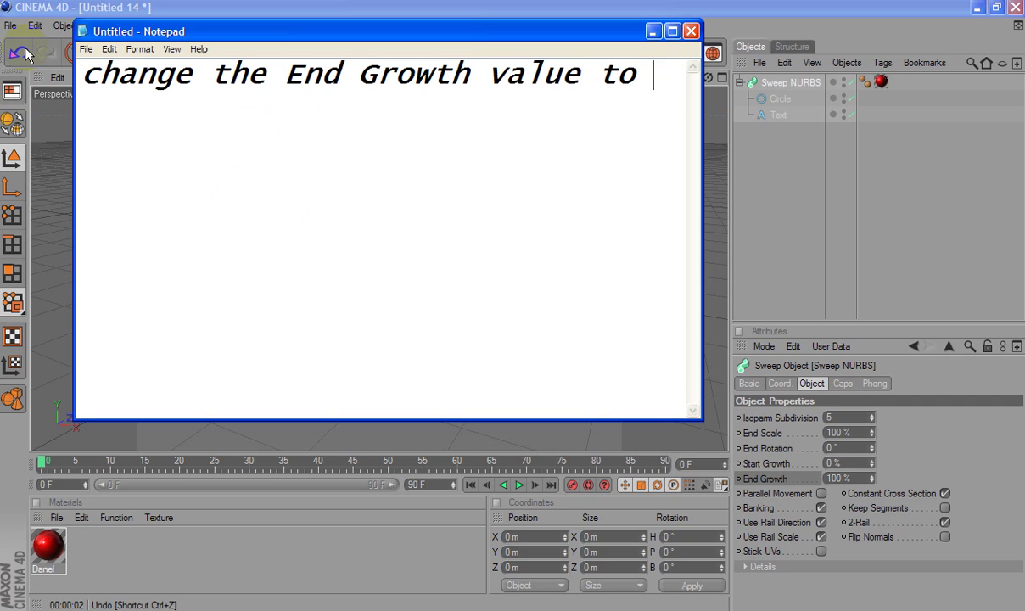
pyautogui.write('0')
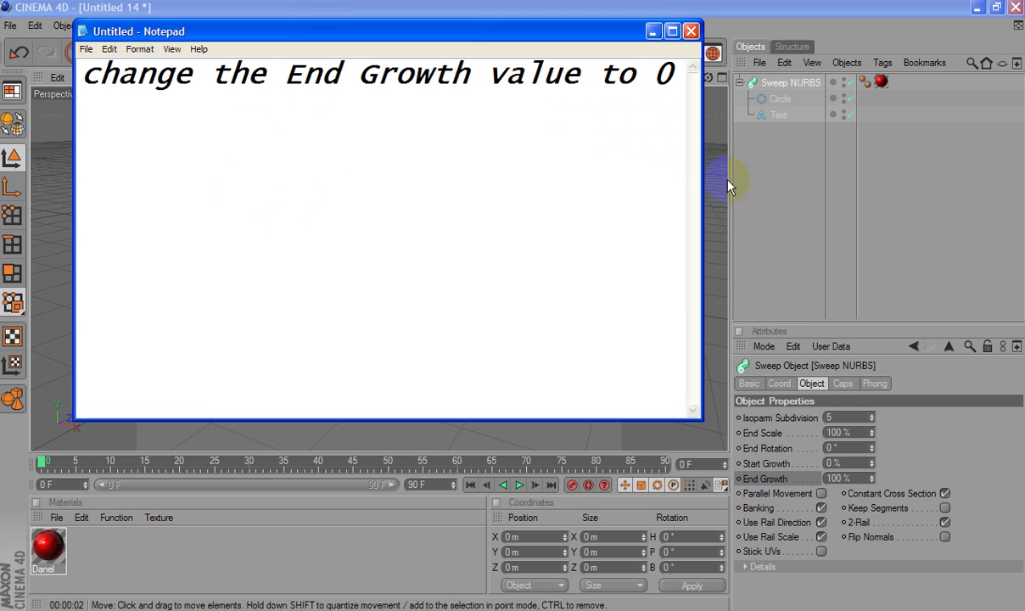
# Step: Drag the Sweep NURBS End Growth down to 0 %, then select the Notepad text
pyautogui.click(804, 480)
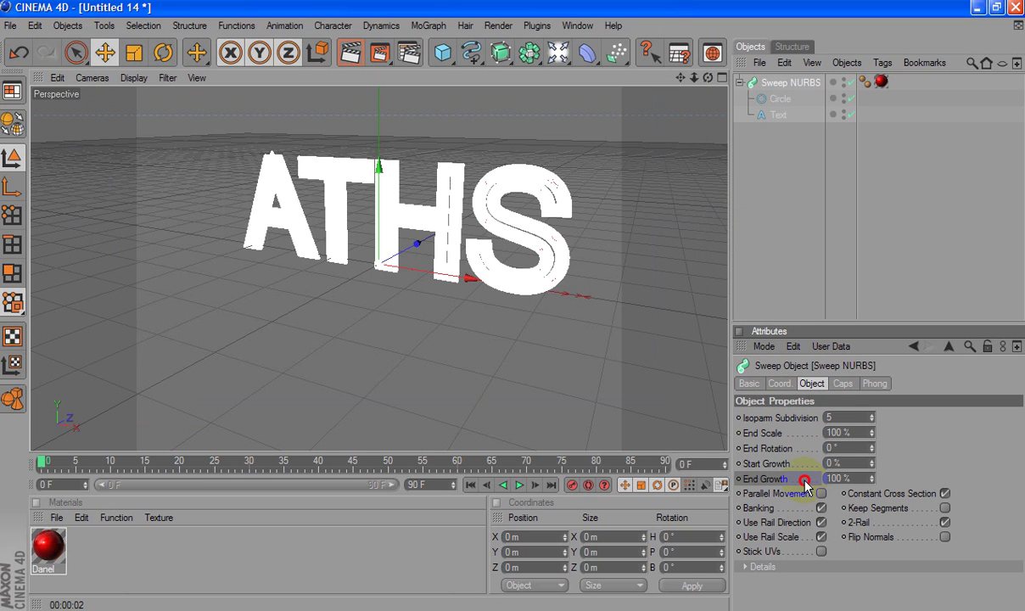
pyautogui.moveTo(869, 478); pyautogui.dragTo(869, 485)
pyautogui.write('change the End Growth value to 0')
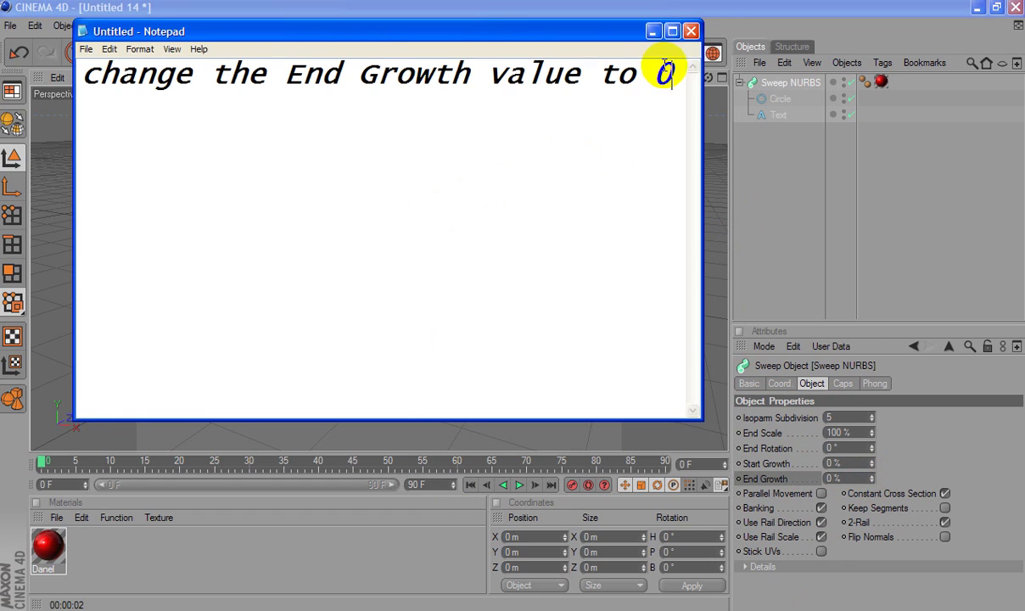
pyautogui.moveTo(667, 74); pyautogui.dragTo(99, 111)
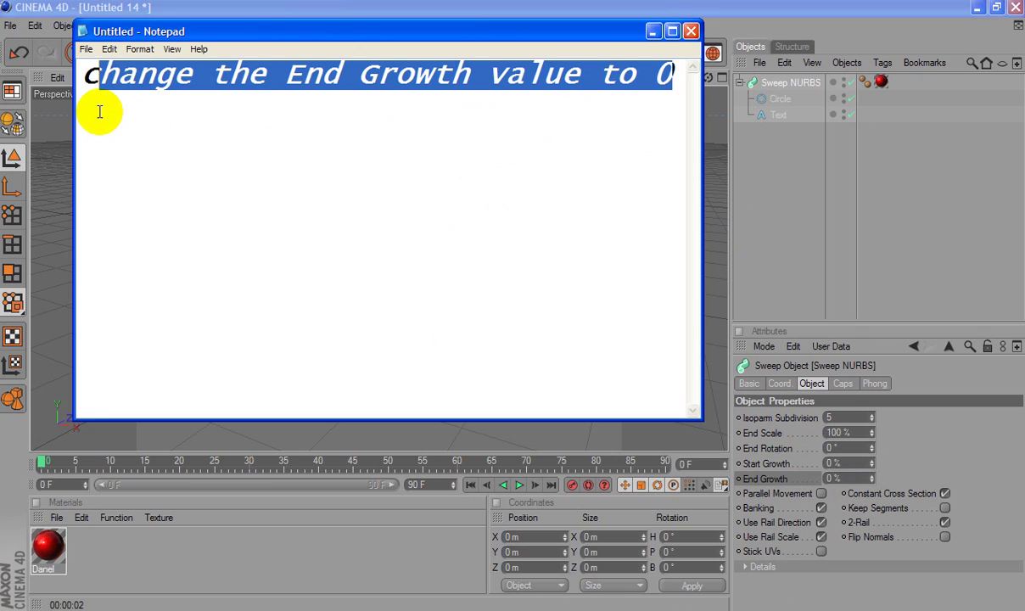
# Step: Replace the note with 'press CTRL key then click on the small circle in order to record frame 0.....'
pyautogui.press('BackSpace')
pyautogui.press('BackSpace')
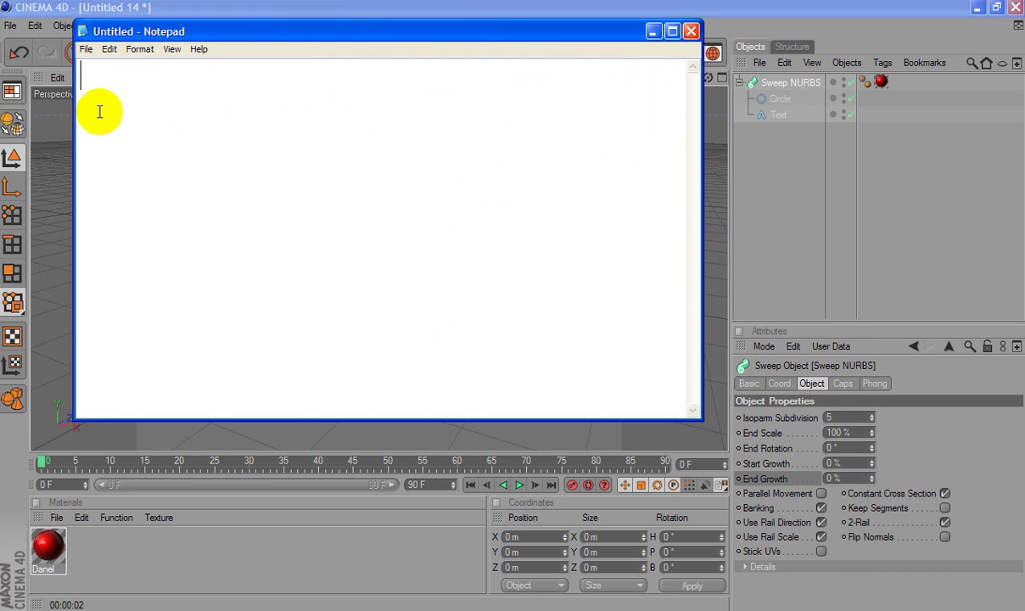
pyautogui.write('press ')
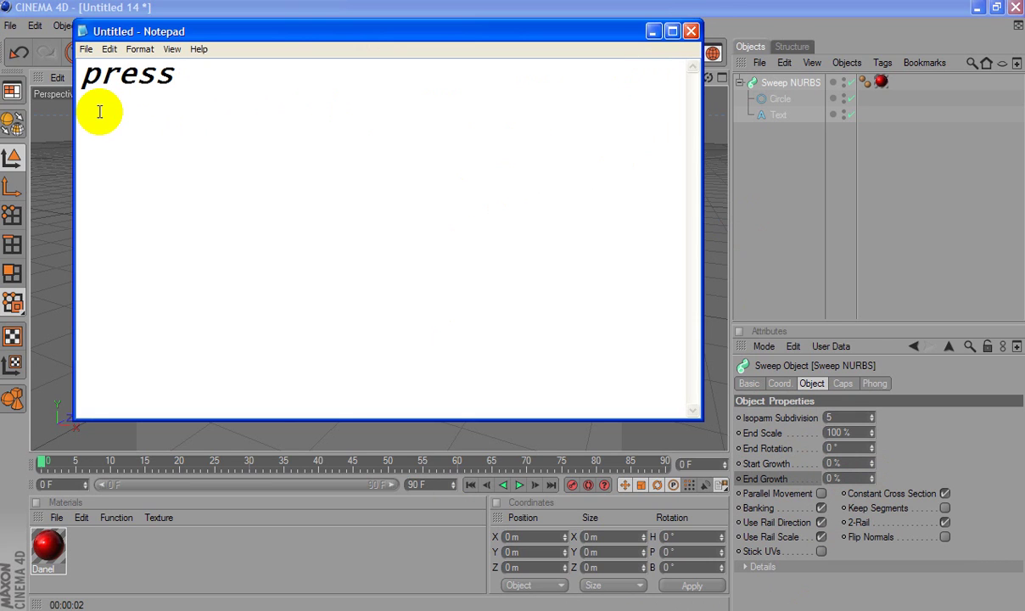
pyautogui.write('CT')
pyautogui.write('RL ')
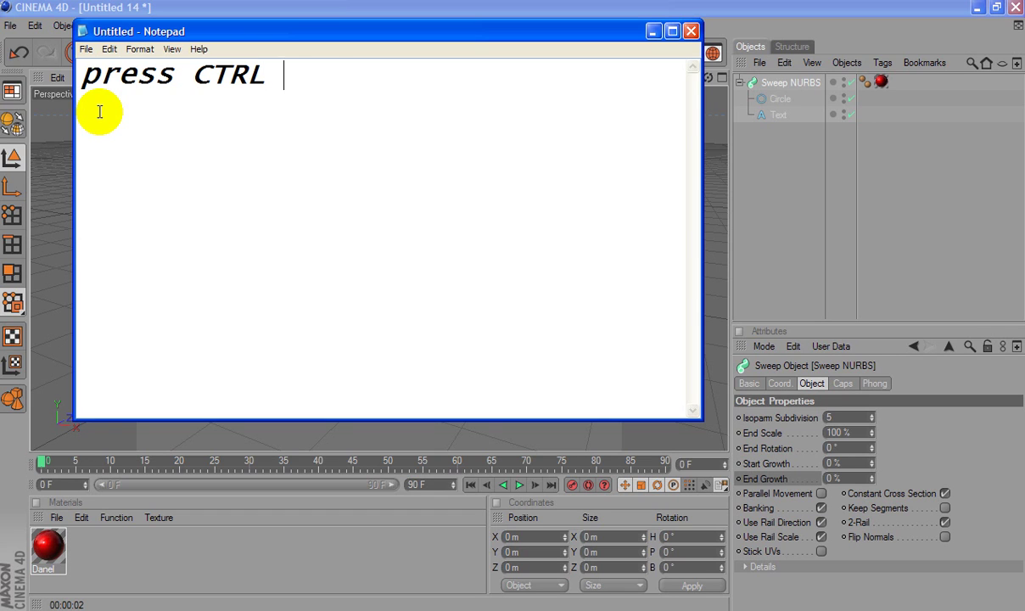
pyautogui.write('key ')
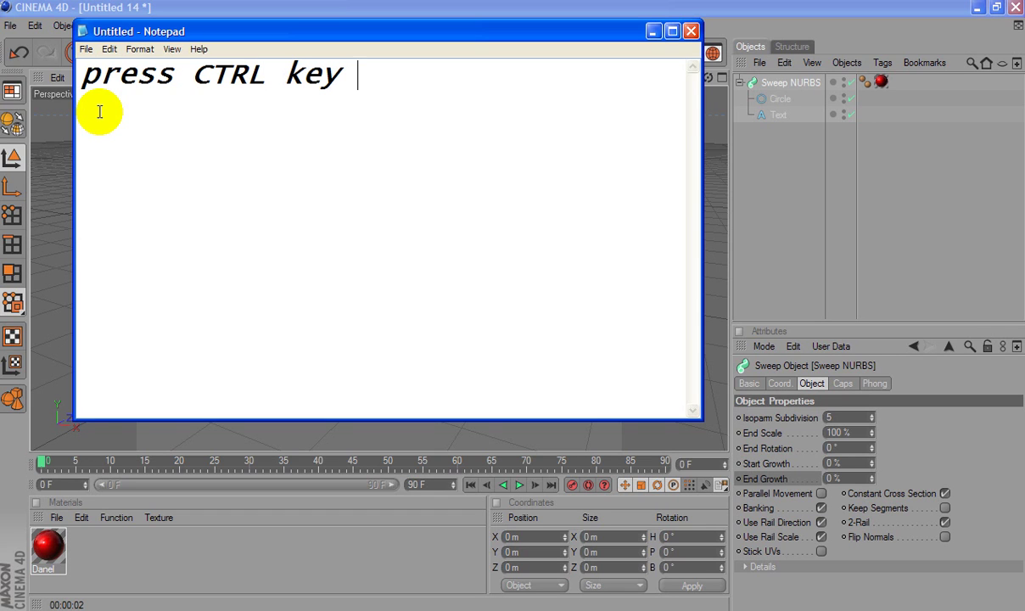
pyautogui.write('t')
pyautogui.write('hen ')
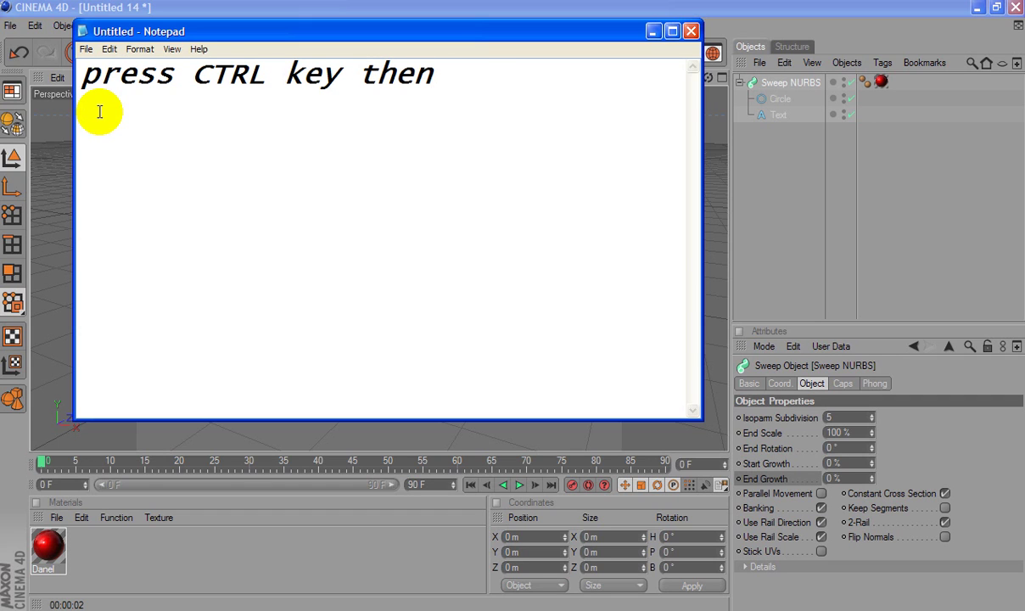
pyautogui.write('click on ')
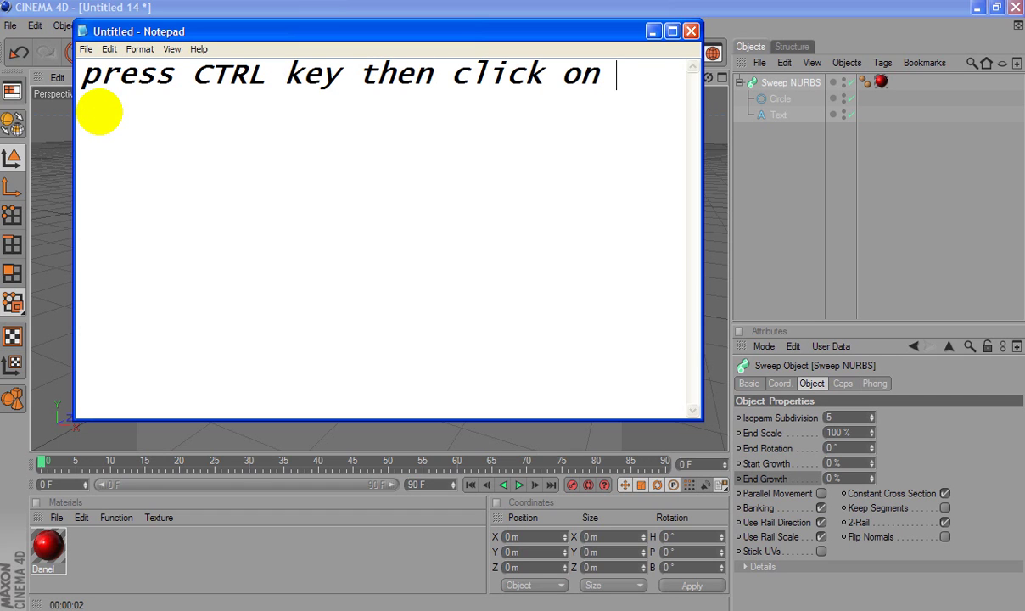
pyautogui.write('the sma')
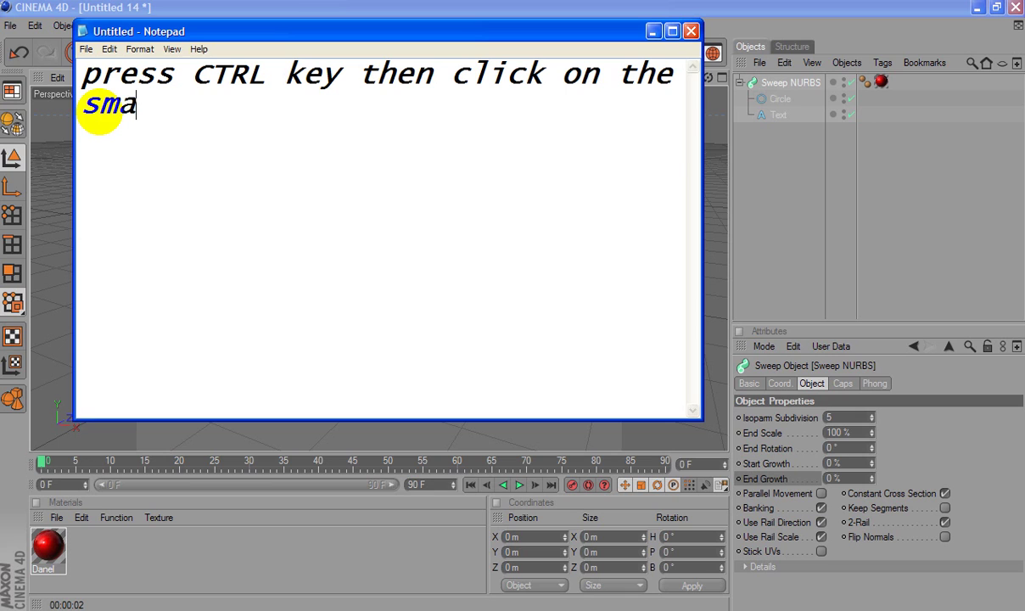
pyautogui.write('ll cir')
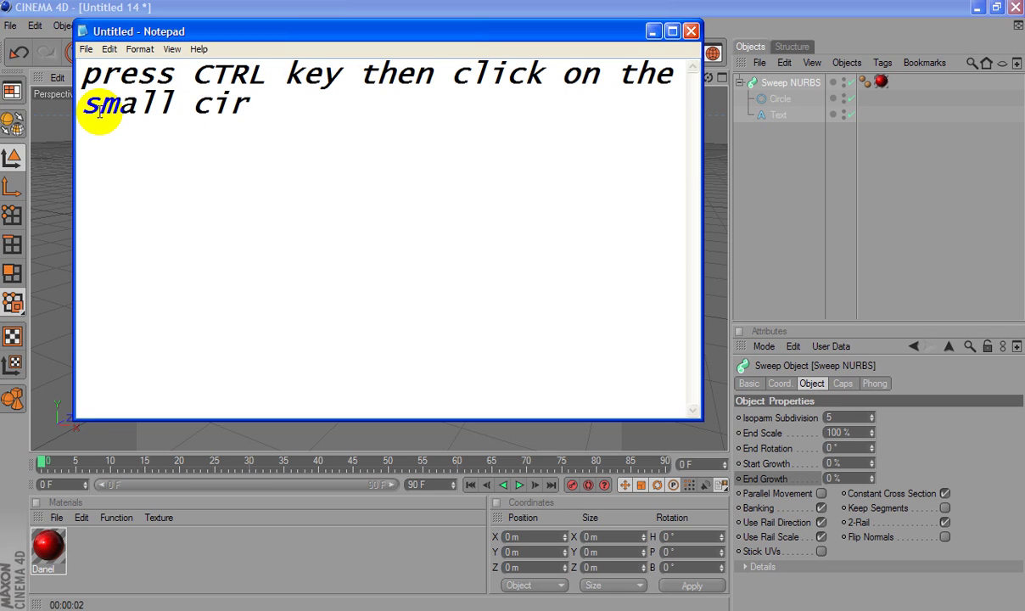
pyautogui.write('cle ')
pyautogui.write('in or')
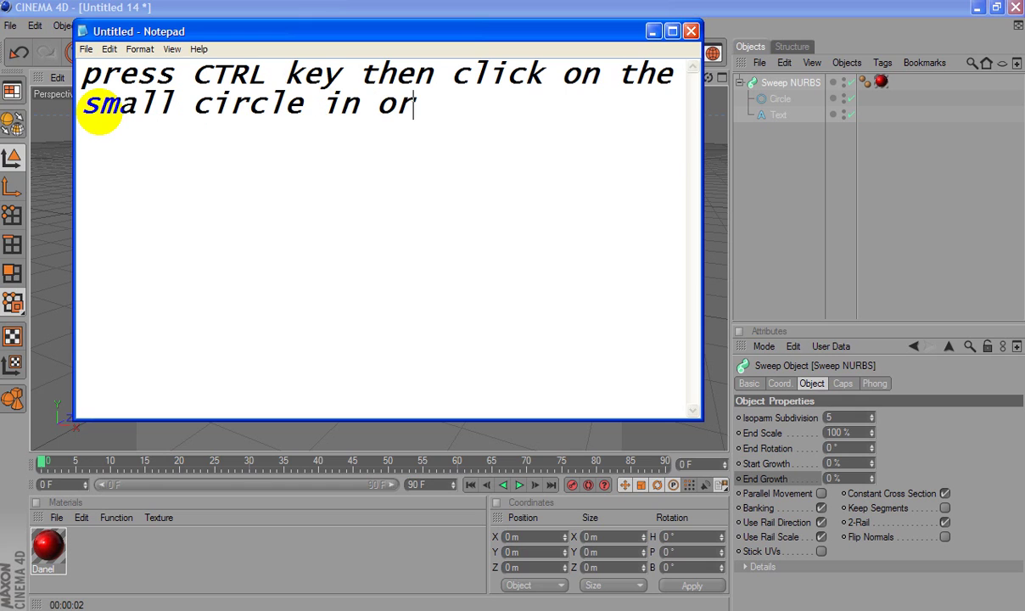
pyautogui.write('der to ')
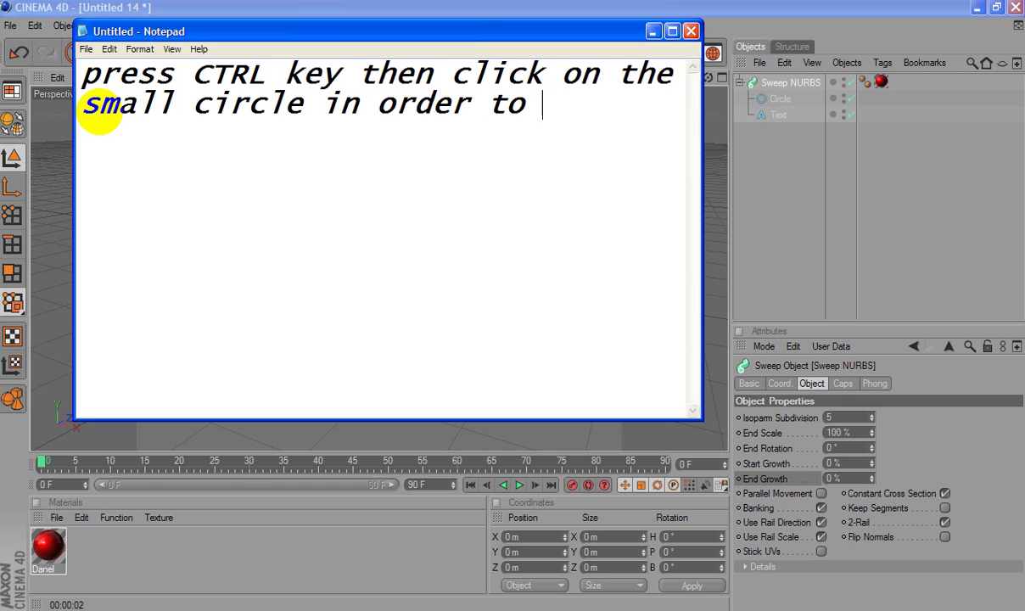
pyautogui.write('record ')
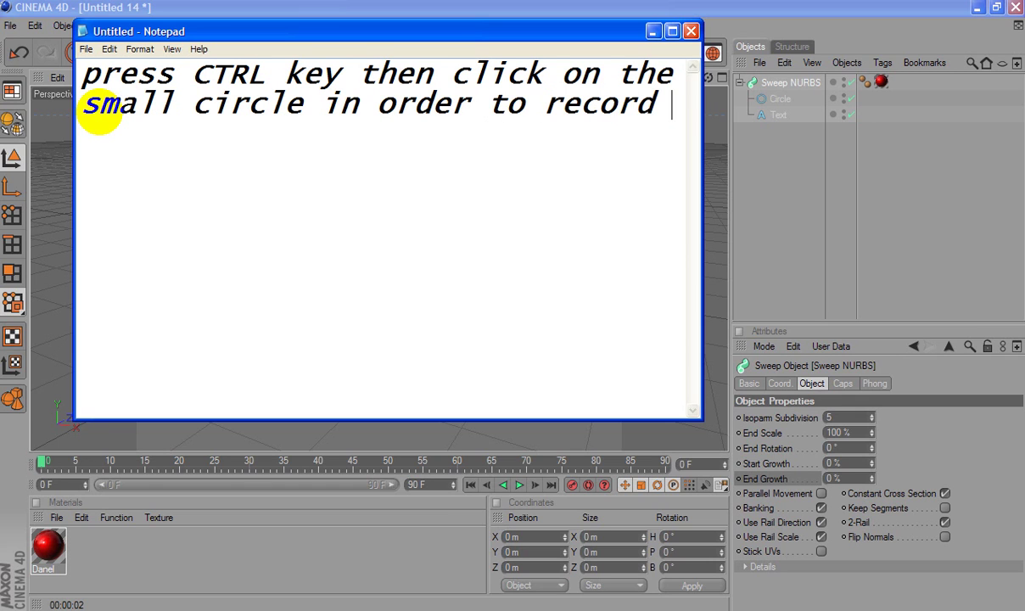
pyautogui.write('f')
pyautogui.write('rame ')
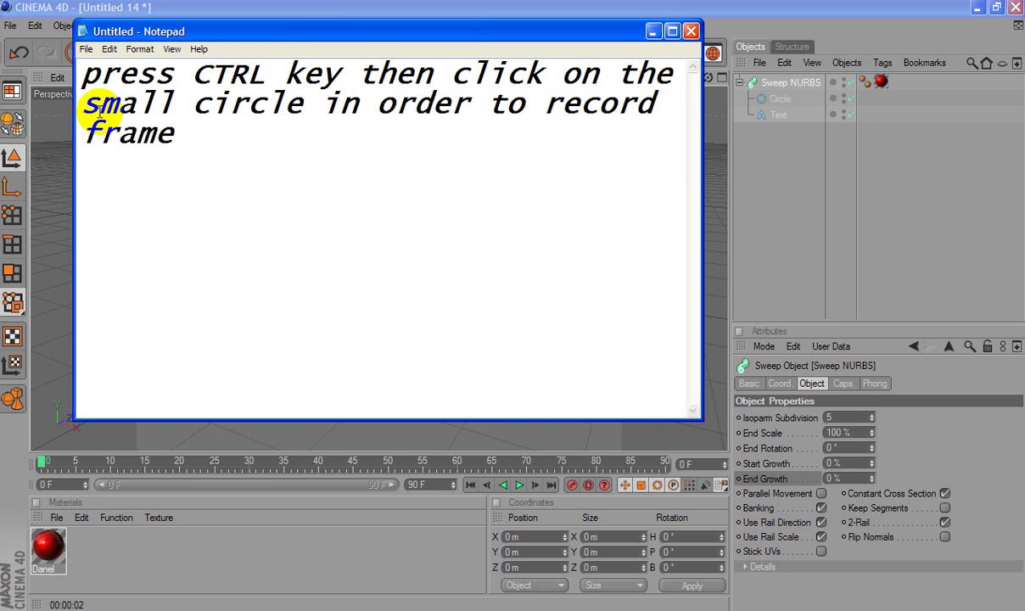
pyautogui.write('0')
pyautogui.write('.....')
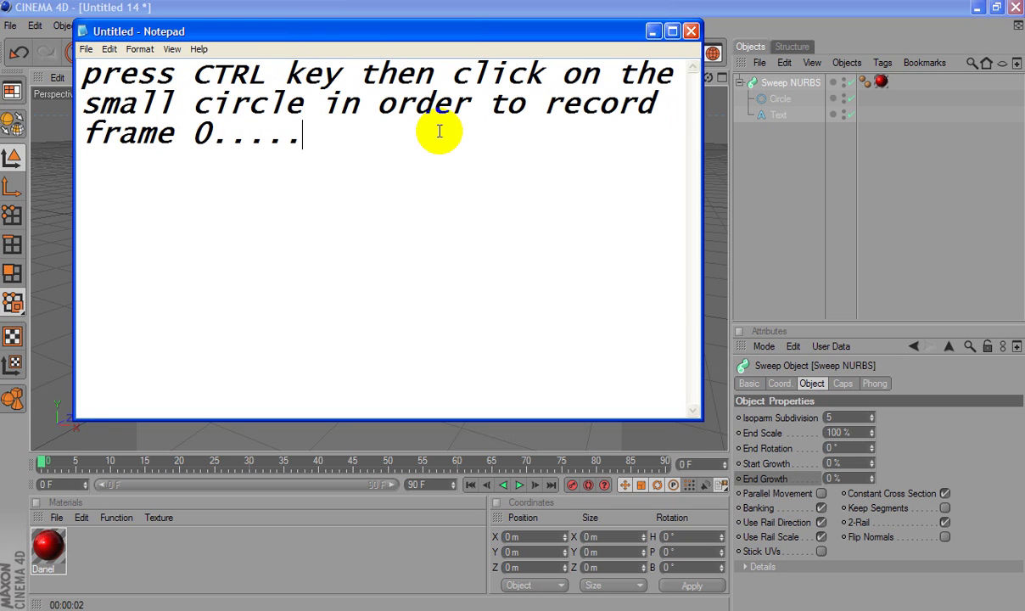
pyautogui.click(791, 481)
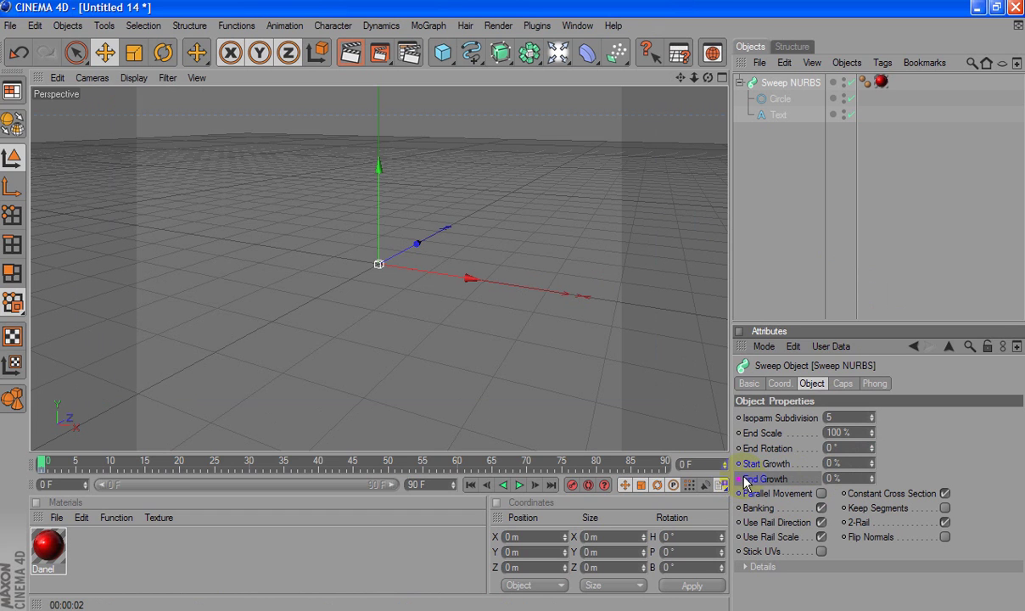
pyautogui.hotkey('alt', 'Tab')
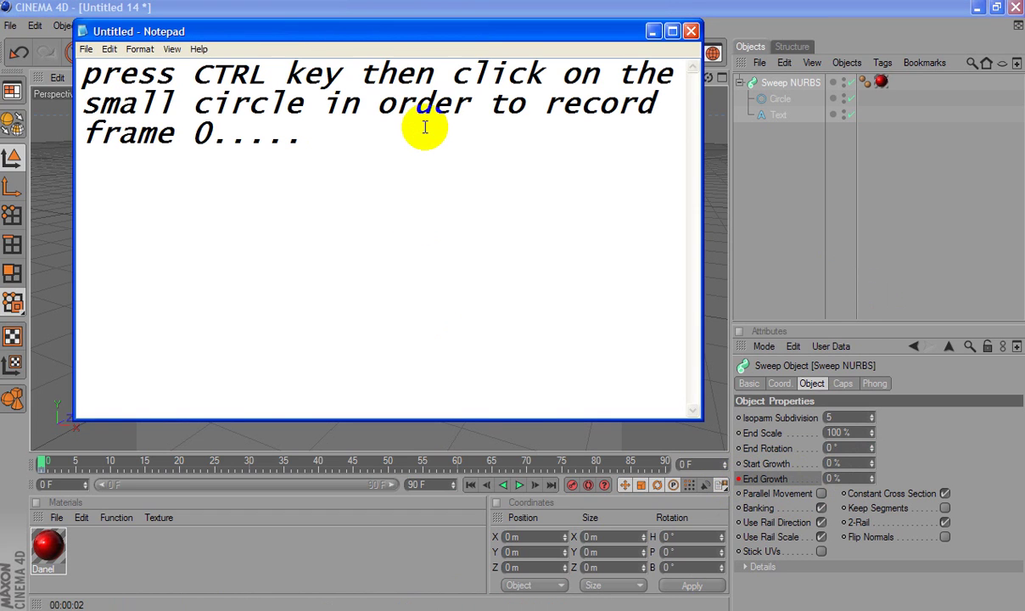
# Step: Add 'it will become red...' to the note, then clear the whole note
pyautogui.write(' it w')
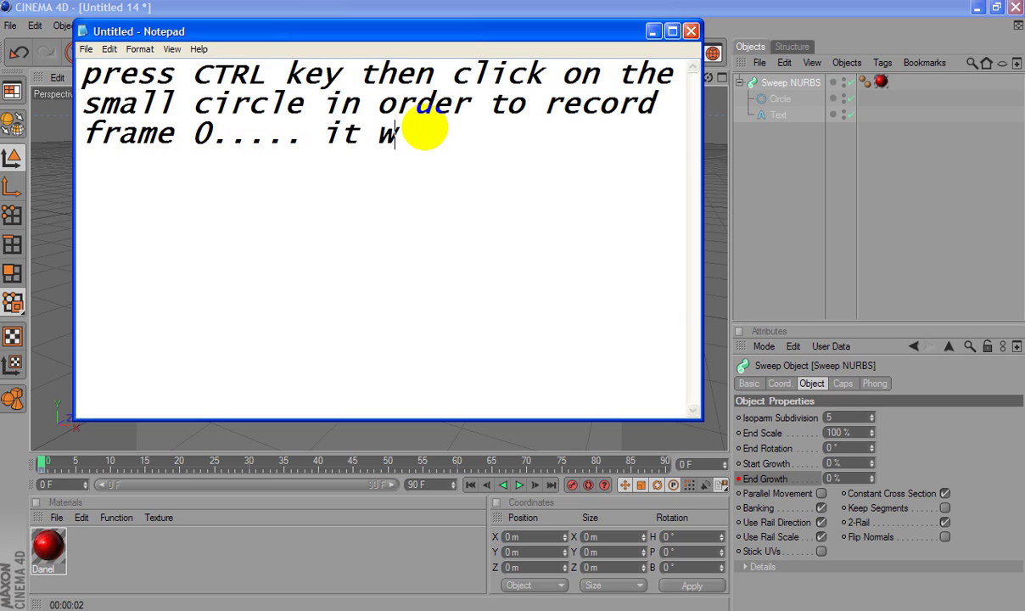
pyautogui.write('ill beco')
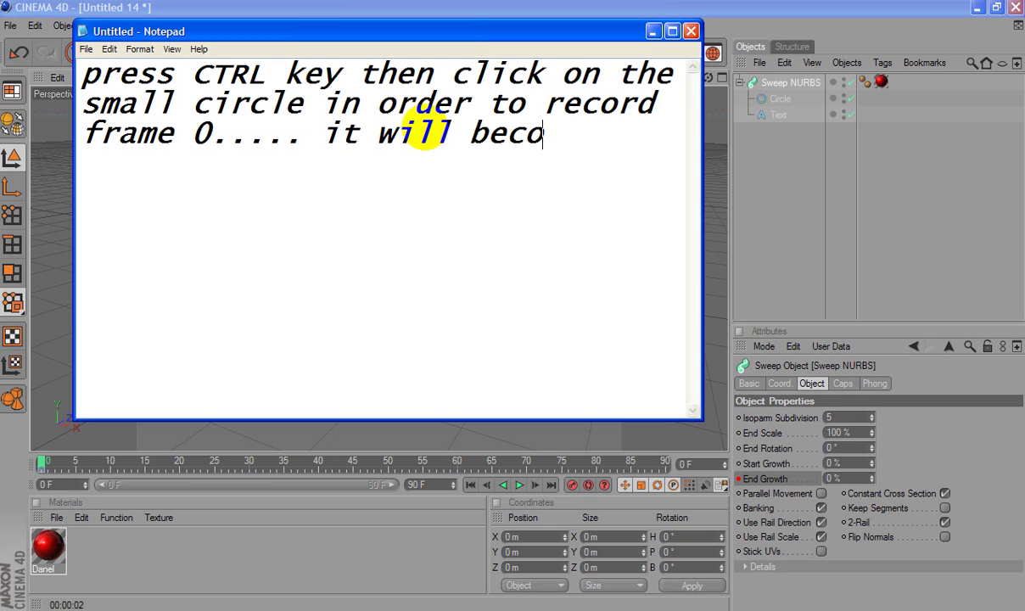
pyautogui.write('me red')
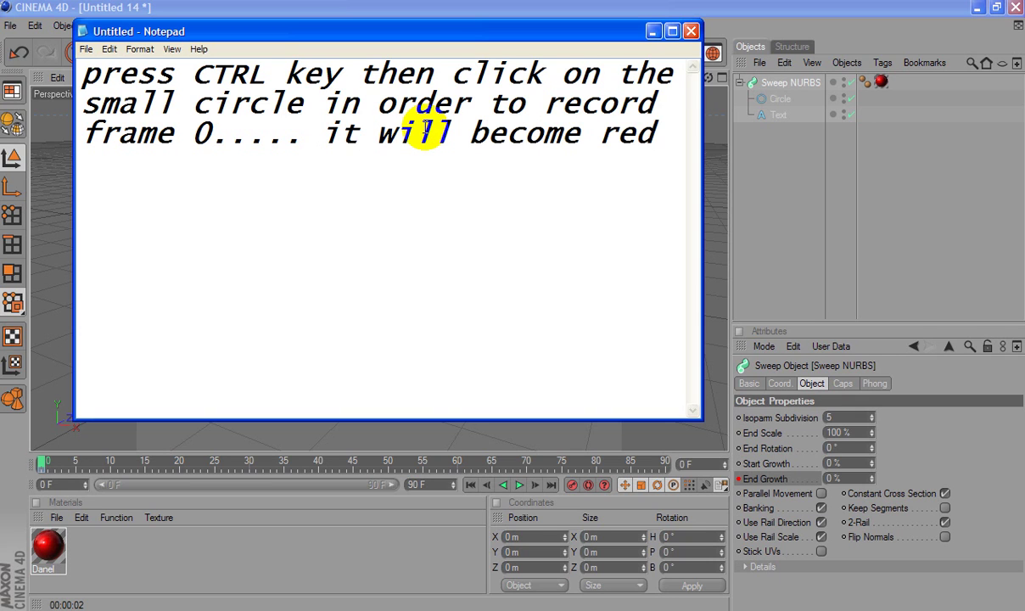
pyautogui.write('...')
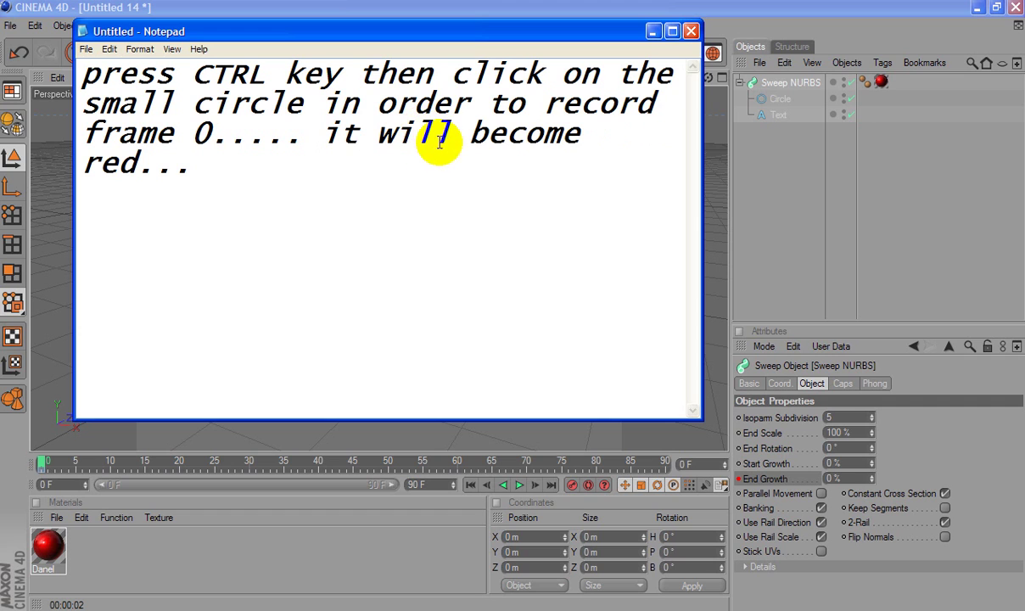
pyautogui.click(319, 194)
pyautogui.hotkey('ctrl', 'a')
pyautogui.press('Delete')
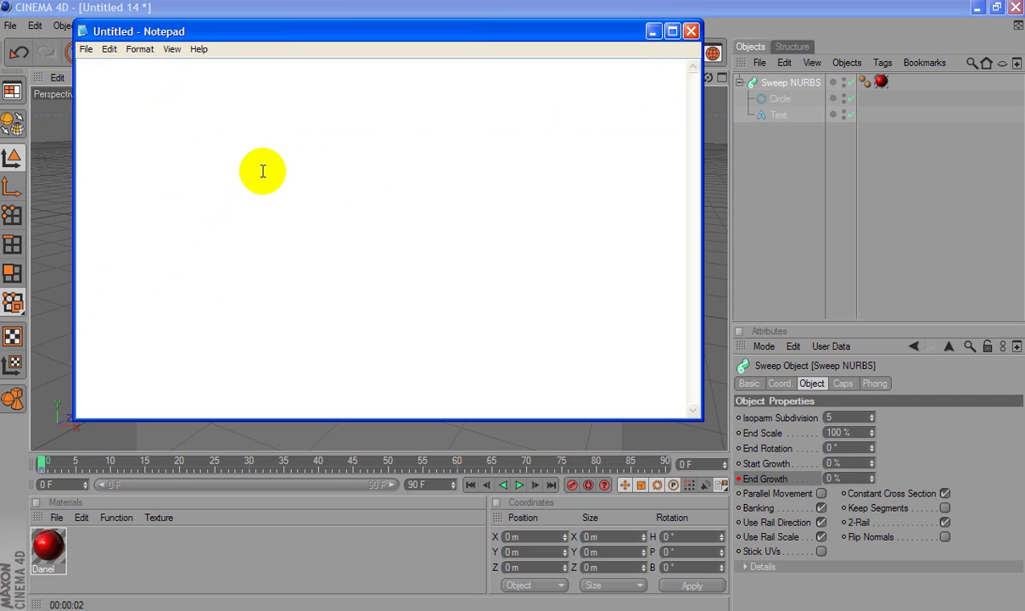
# Step: Write 'go to frame 90' and move the Cinema 4D timeline to frame 90
pyautogui.write('go')
pyautogui.write(' to frame ')
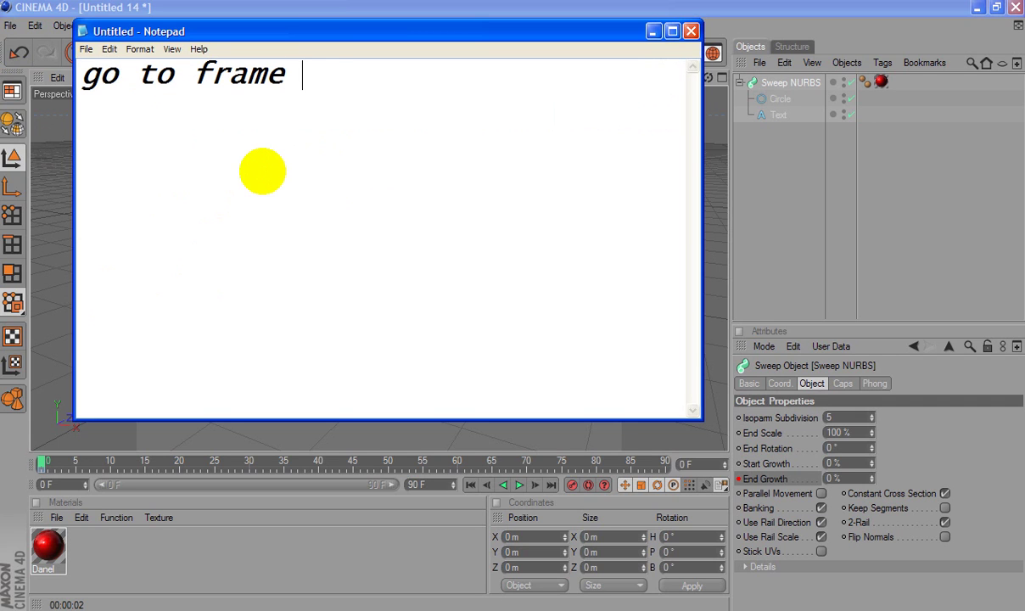
pyautogui.write('90')
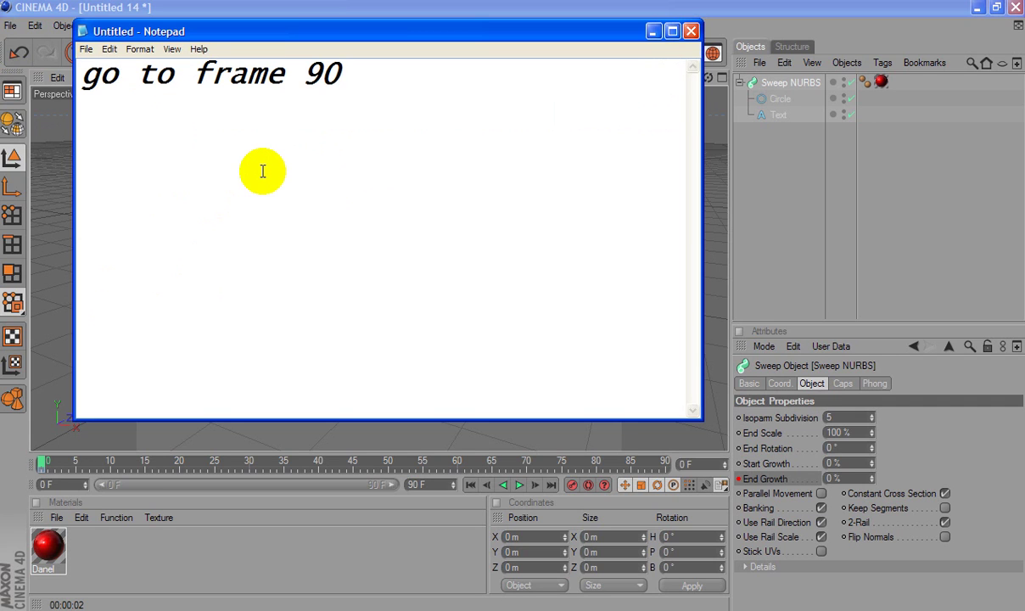
pyautogui.click(667, 467)
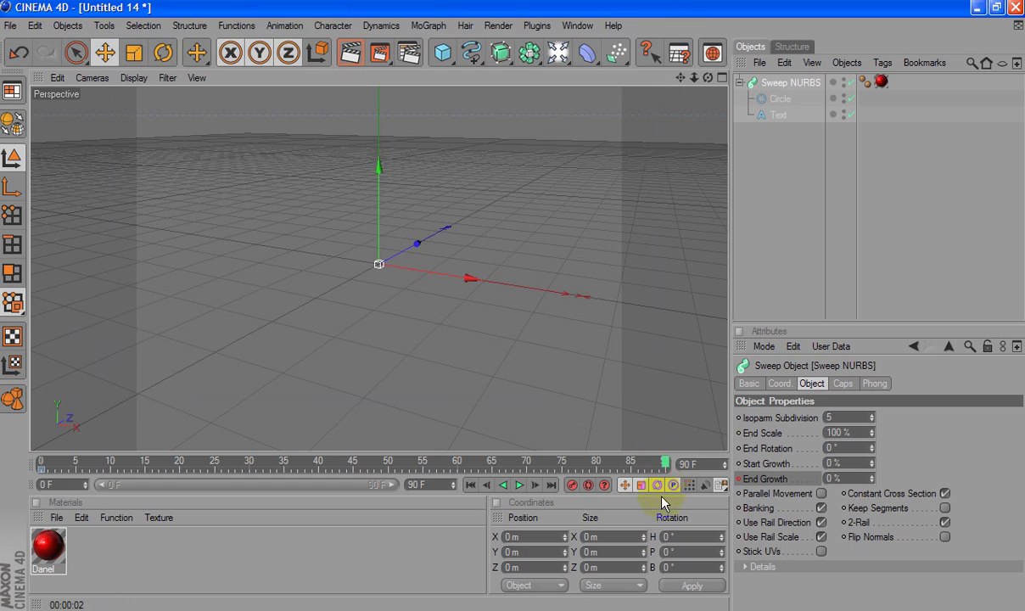
pyautogui.hotkey('alt', 'Tab')
# Step: Extend the note: change End Growth to 100, then CTRL-click the small circle to record frame 90
pyautogui.write('... ')
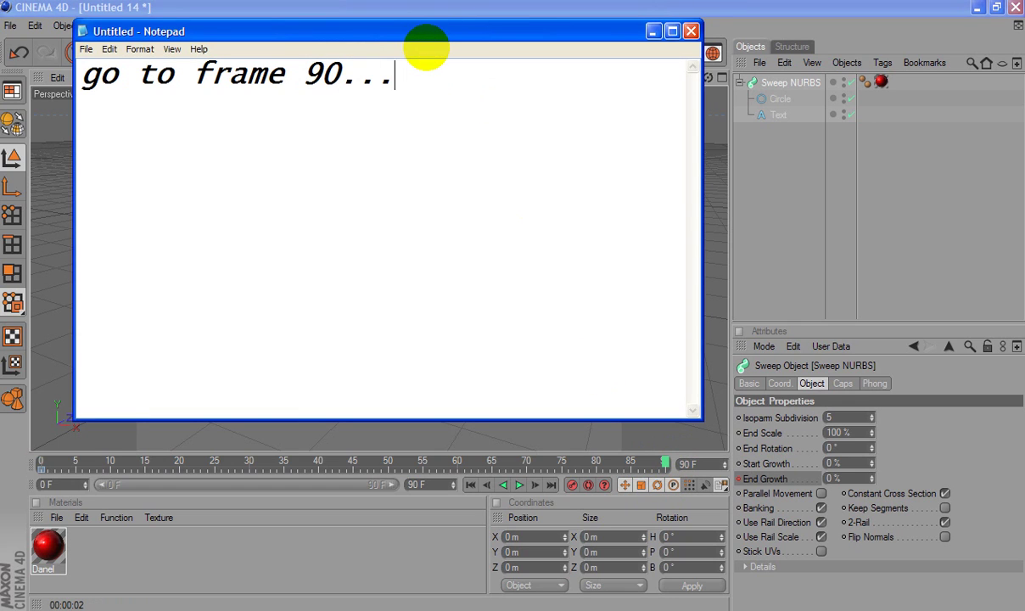
pyautogui.write('chane')
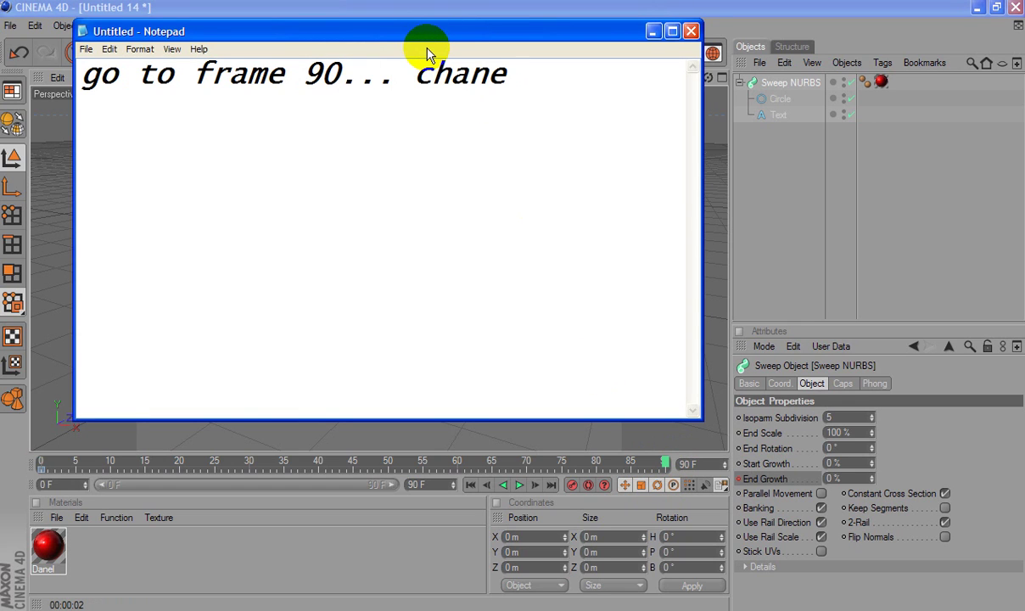
pyautogui.press('BackSpace')
pyautogui.press('BackSpace')
pyautogui.press('BackSpace')
pyautogui.press('BackSpace')
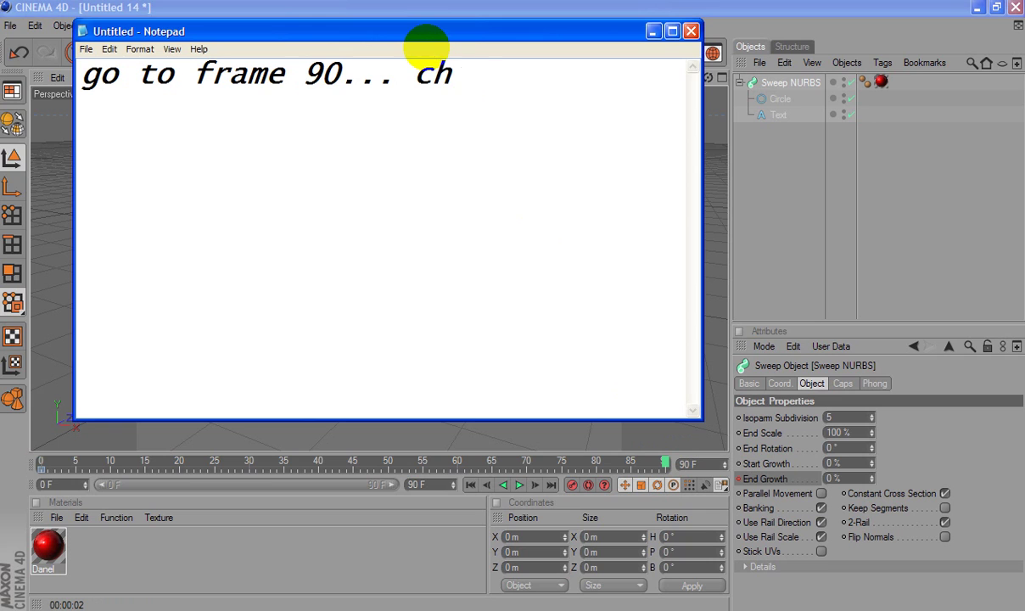
pyautogui.write('ange ')
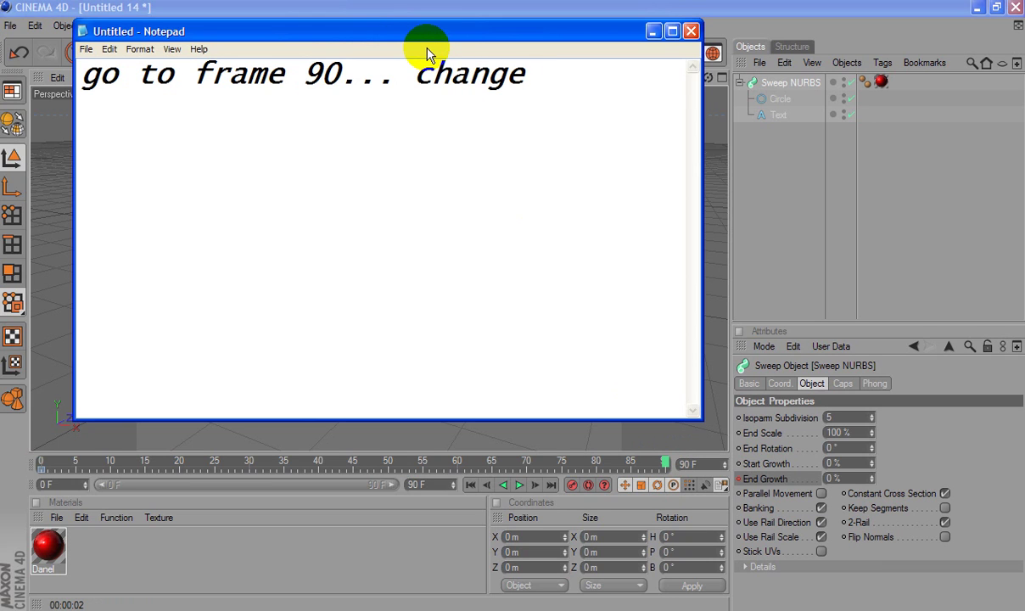
pyautogui.write('End')
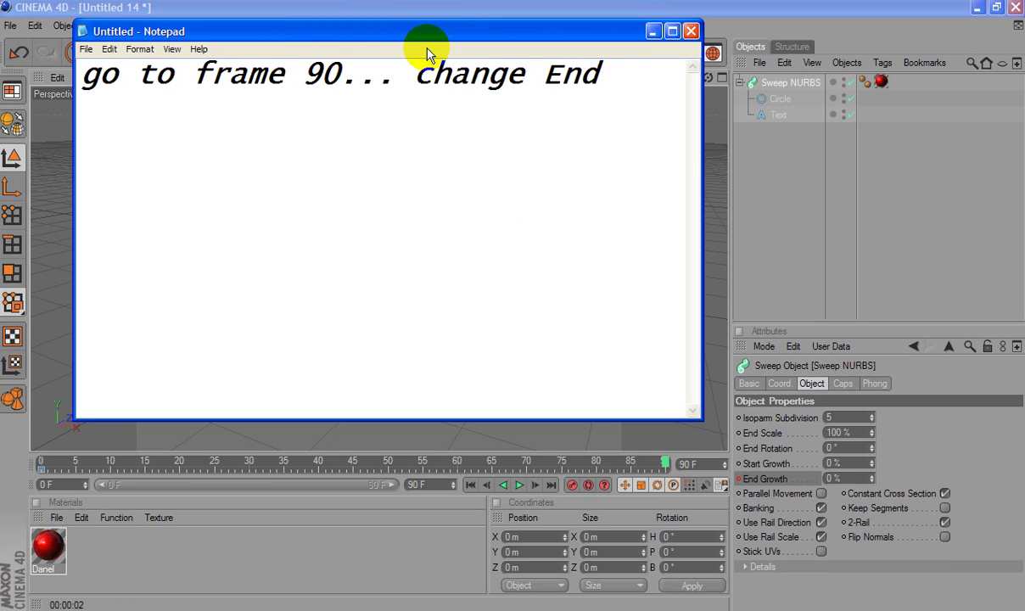
pyautogui.write('Growth')
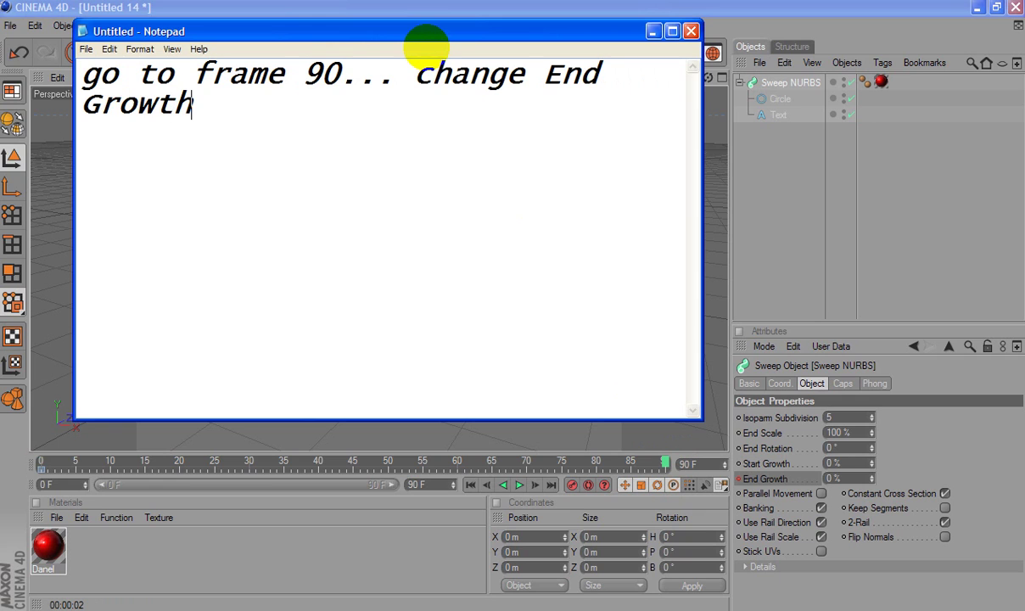
pyautogui.write(' value')
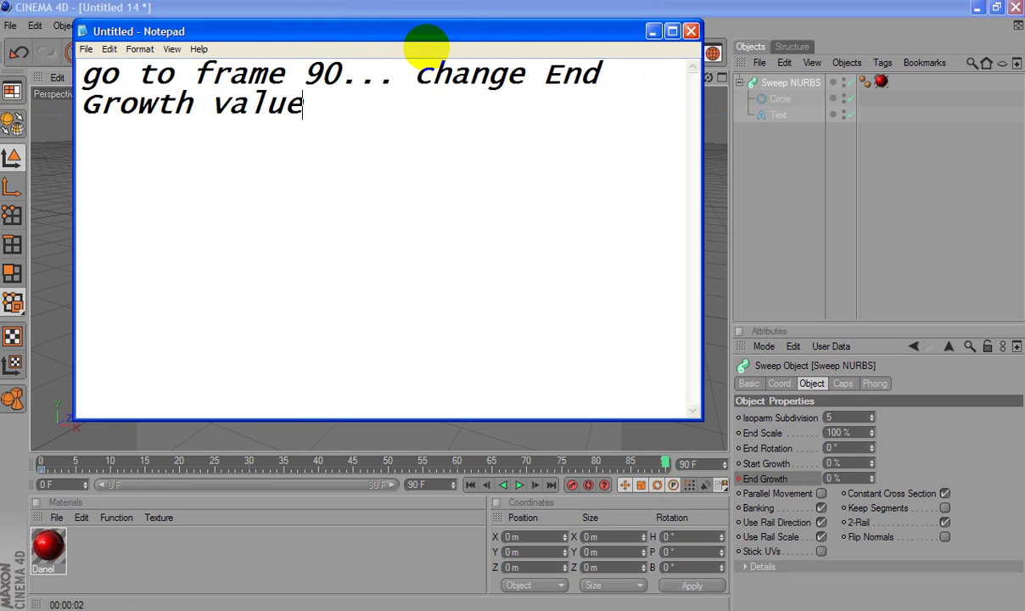
pyautogui.write(' to ')
pyautogui.write('10')
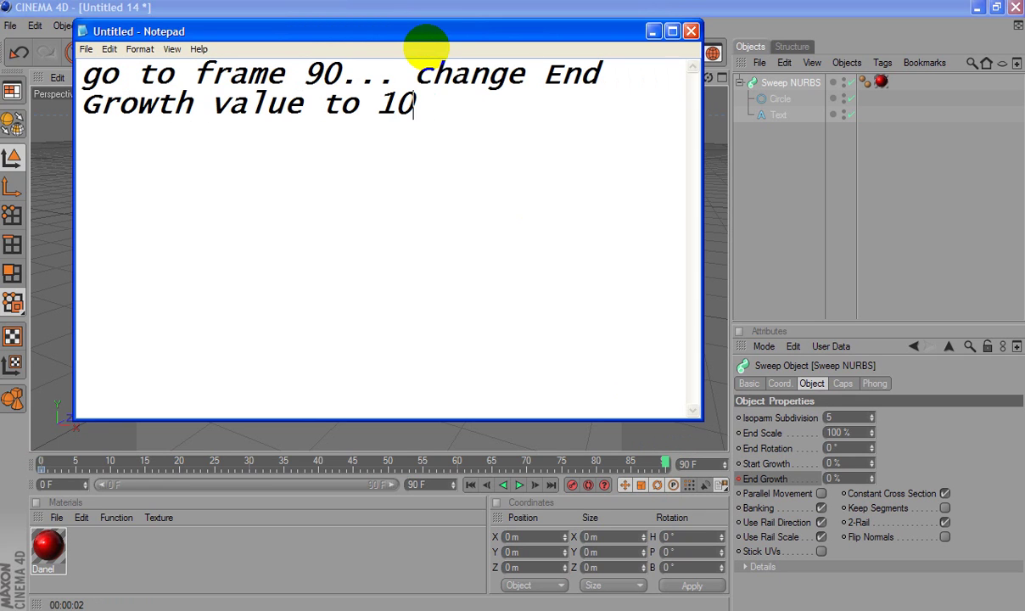
pyautogui.write('0..')
pyautogui.write('. then ')
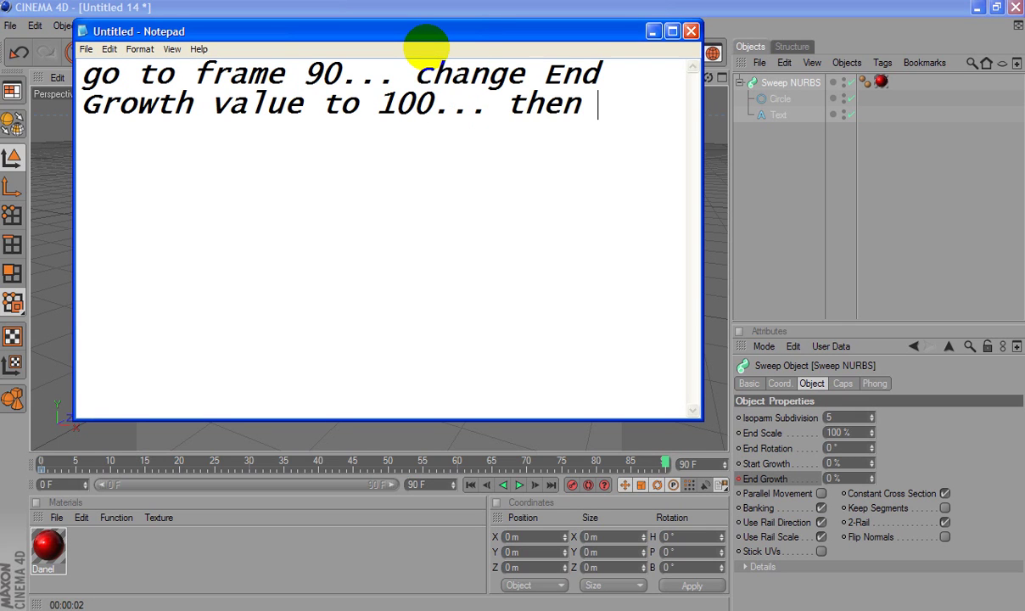
pyautogui.write('pre')
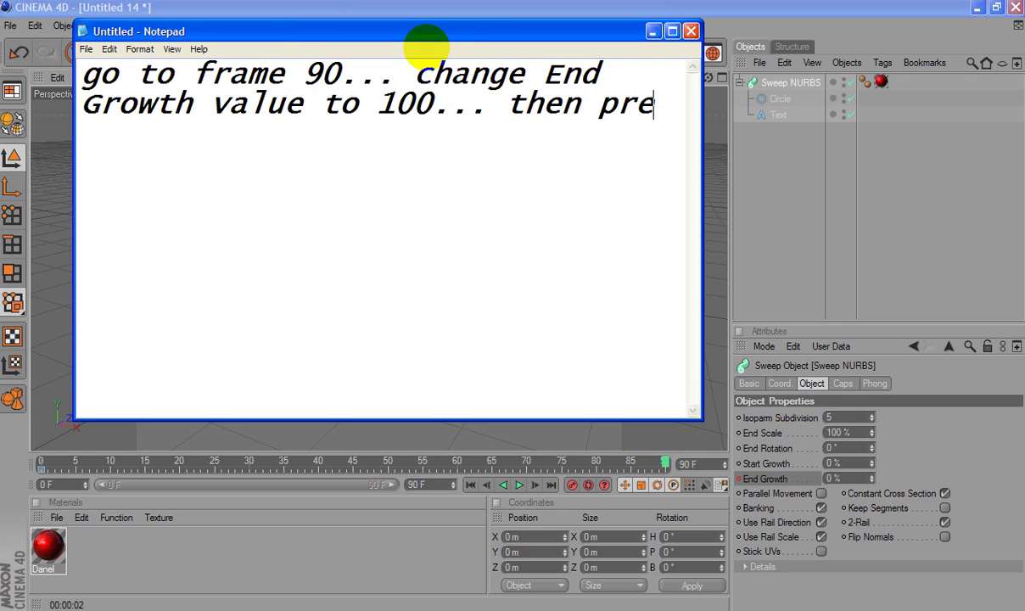
pyautogui.write('ss ')
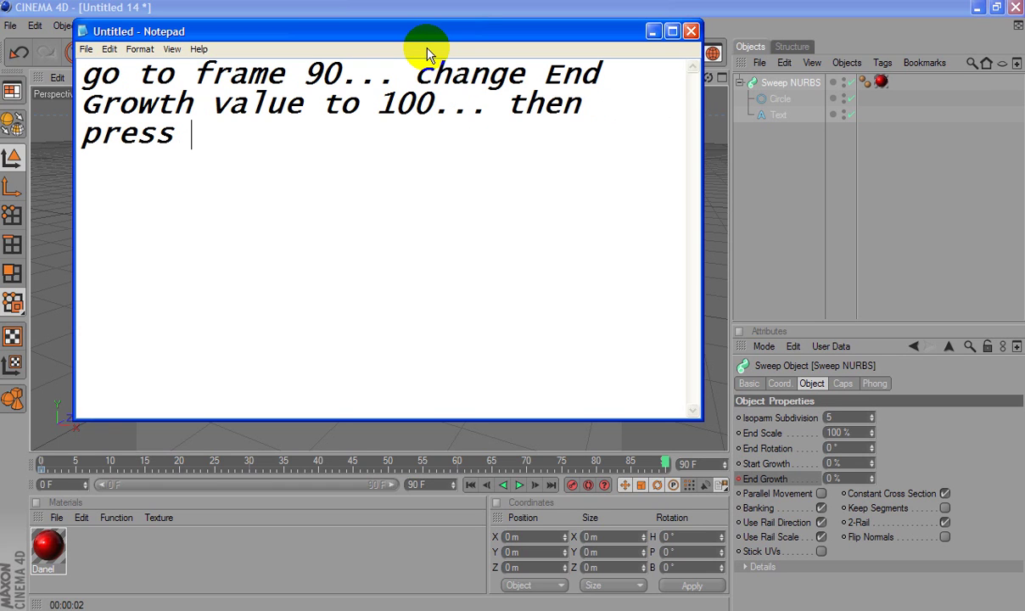
pyautogui.write('CTRL ')
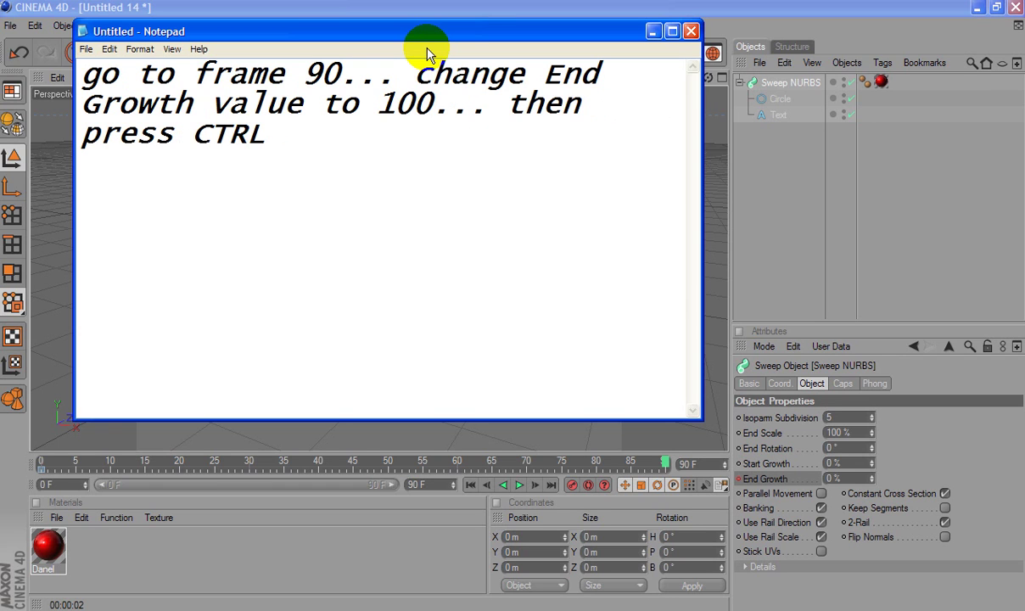
pyautogui.write('AN')
pyautogui.press('BackSpace')
pyautogui.press('BackSpace')
pyautogui.write('and')
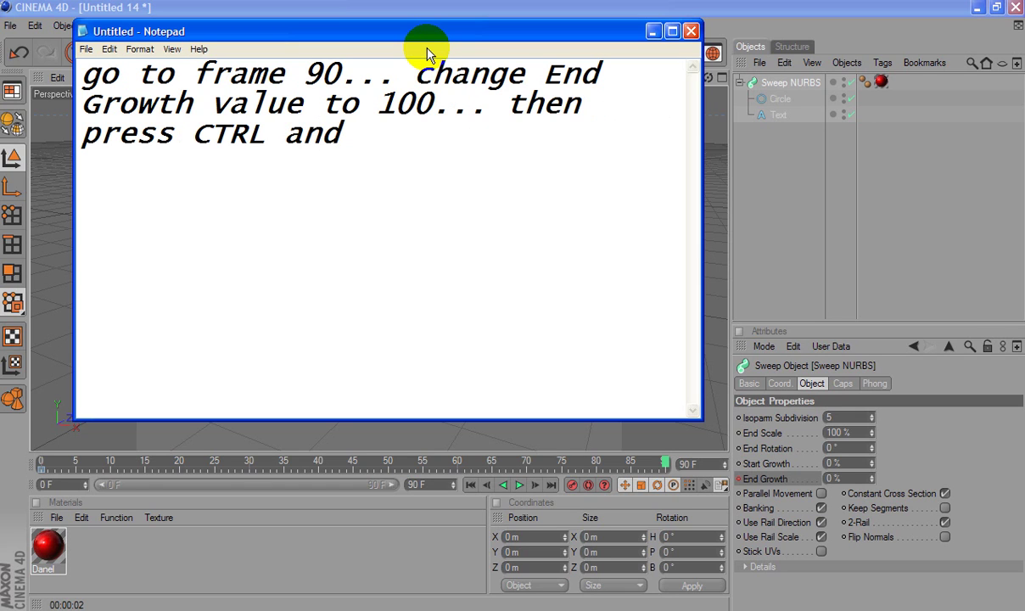
pyautogui.write(' click on ')
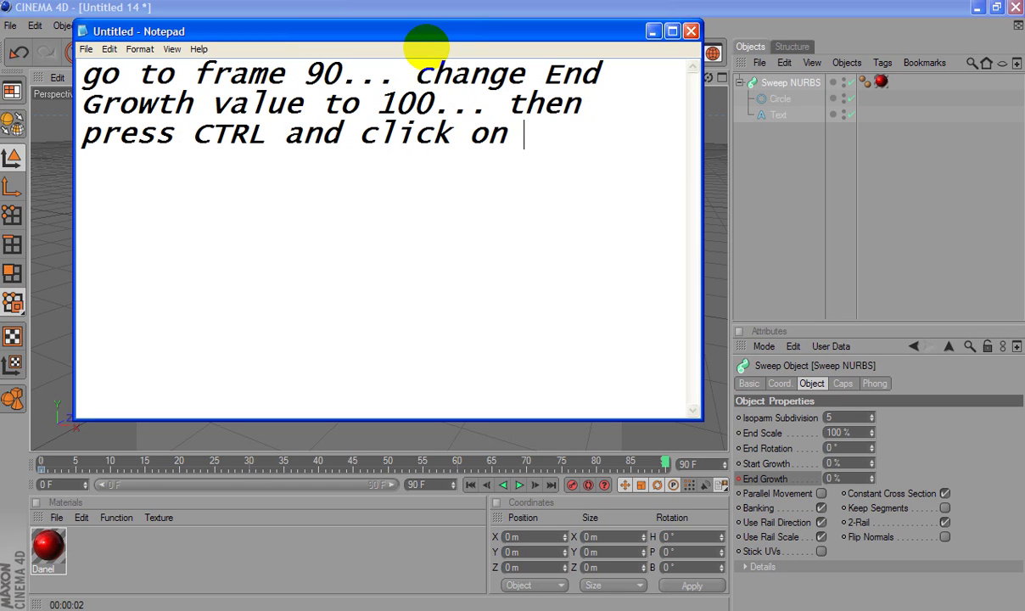
pyautogui.write('the ')
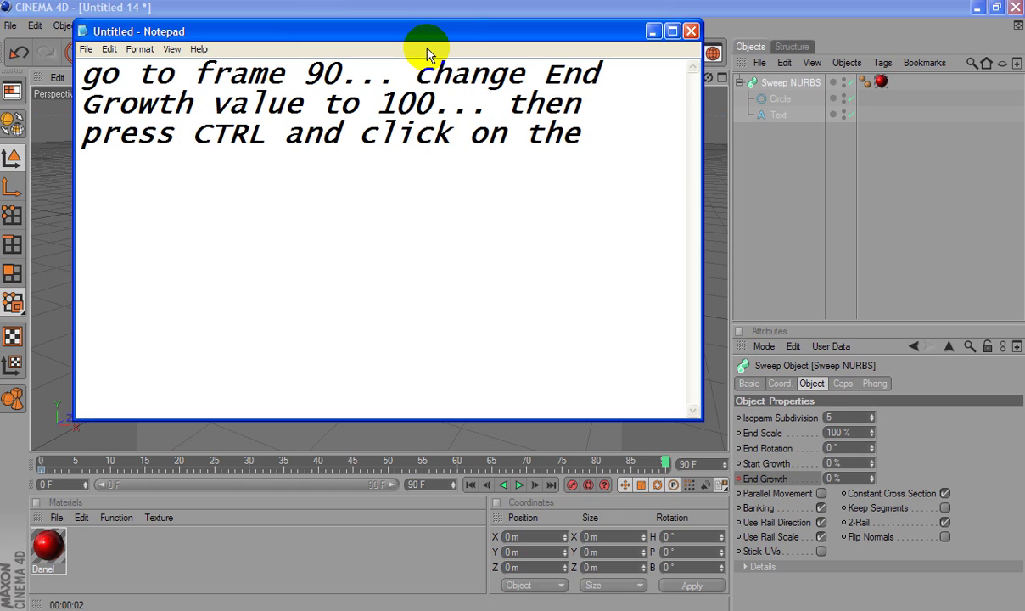
pyautogui.write('small cir')
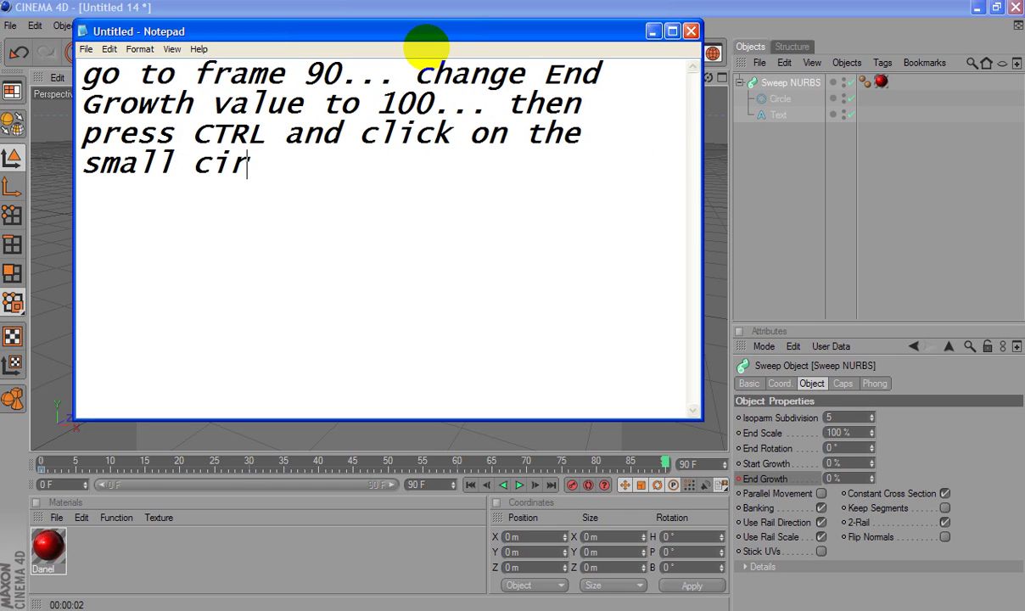
pyautogui.write('cle to')
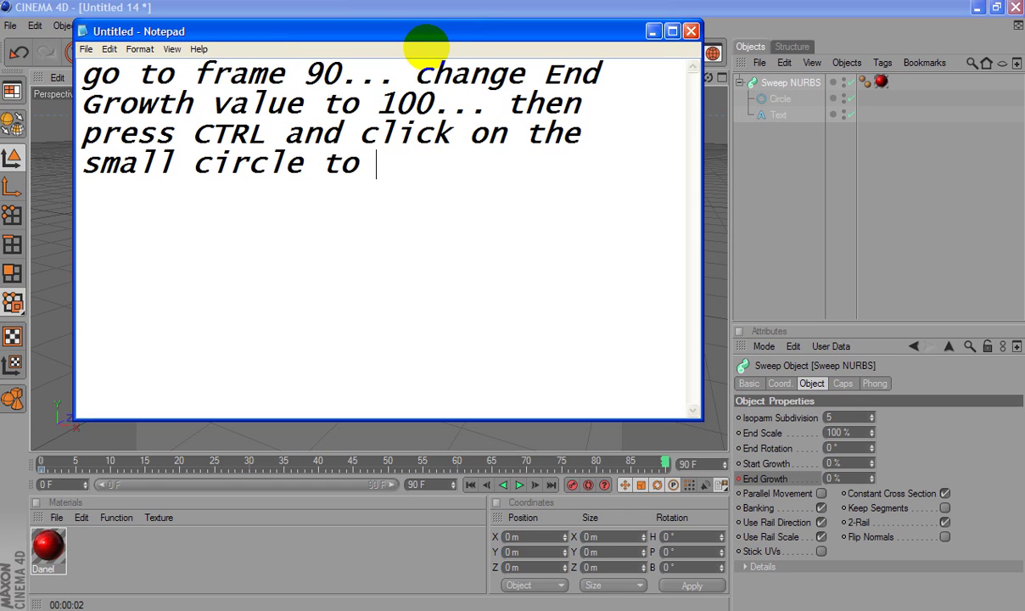
pyautogui.write(' record ')
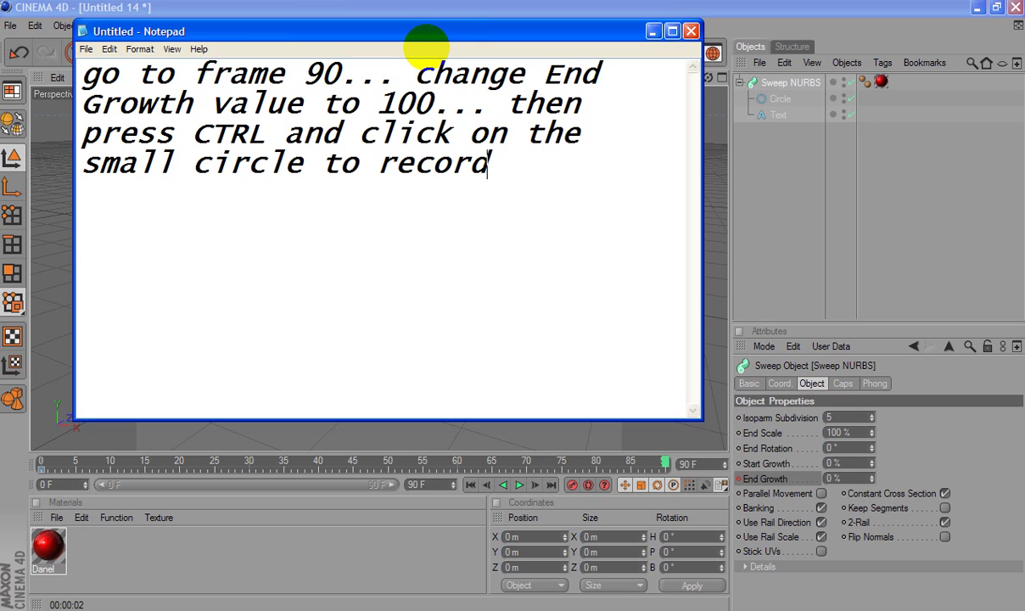
pyautogui.write('frame ')
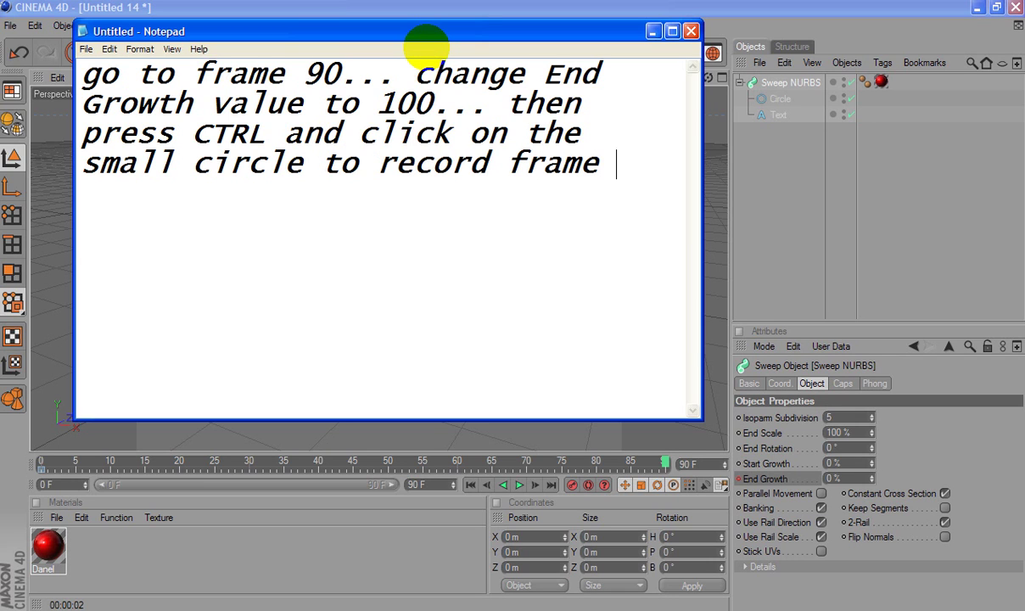
pyautogui.write('90')
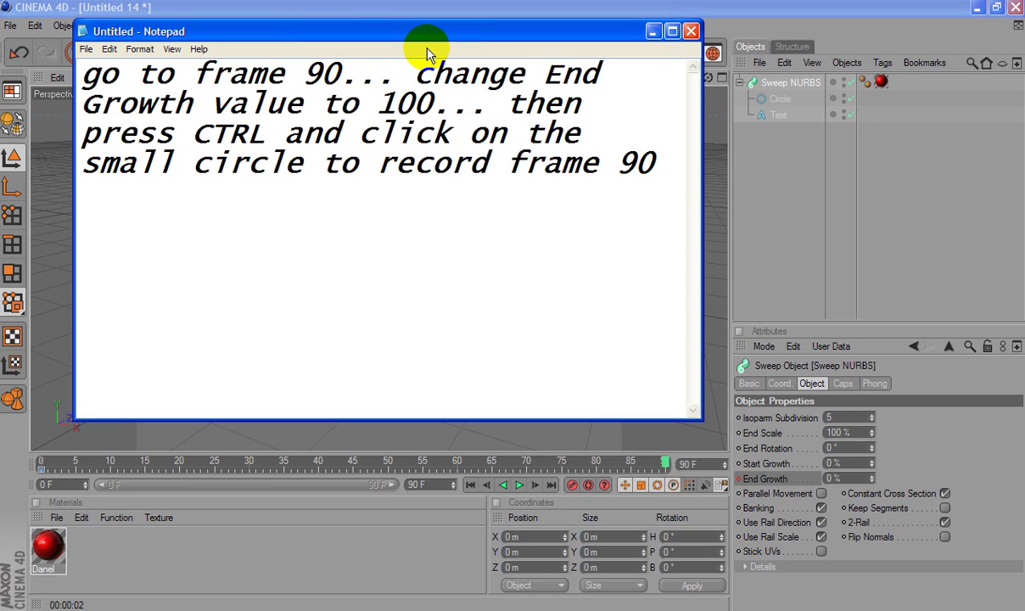
pyautogui.write(' ....')
# Step: Raise End Growth to 100 %, Ctrl-click its dot to key frame 90, and play the animation
pyautogui.click(812, 488)
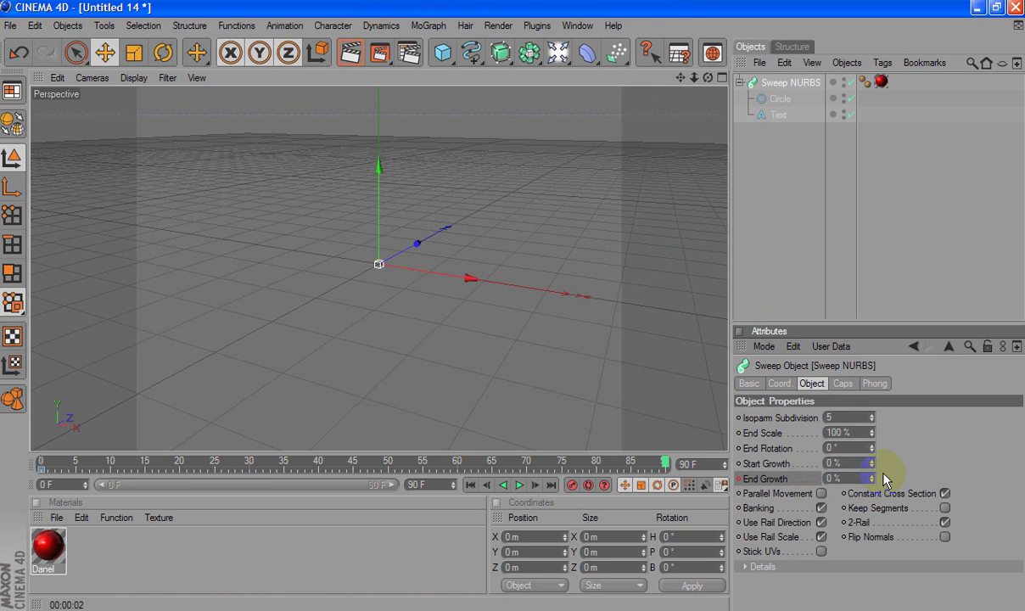
pyautogui.moveTo(874, 480); pyautogui.dragTo(872, 475)
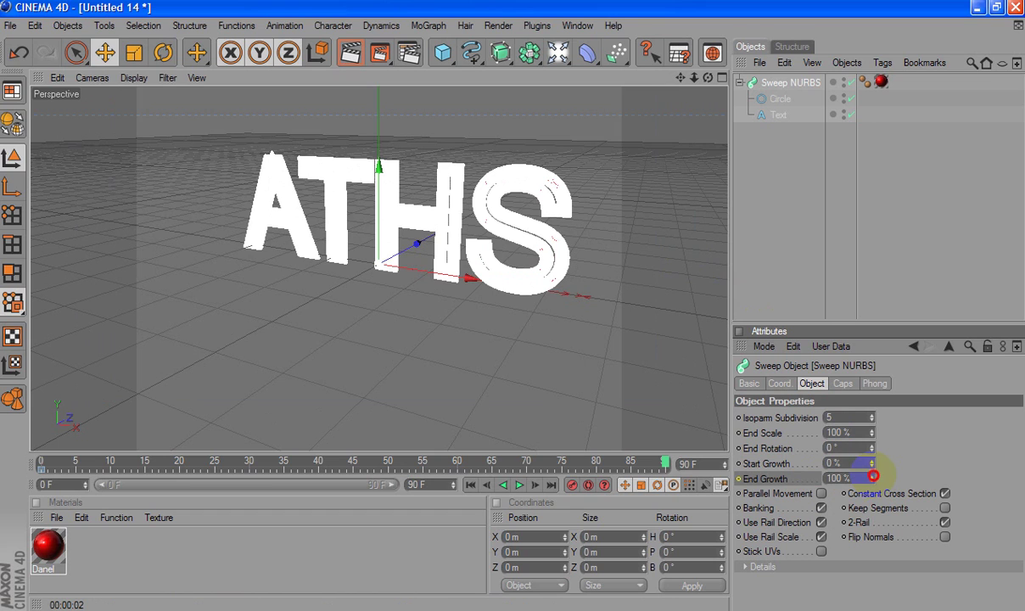
pyautogui.moveTo(753, 463); pyautogui.dragTo(746, 488)
pyautogui.keyDown('ctrl'); pyautogui.click(739, 479); pyautogui.keyUp('ctrl')
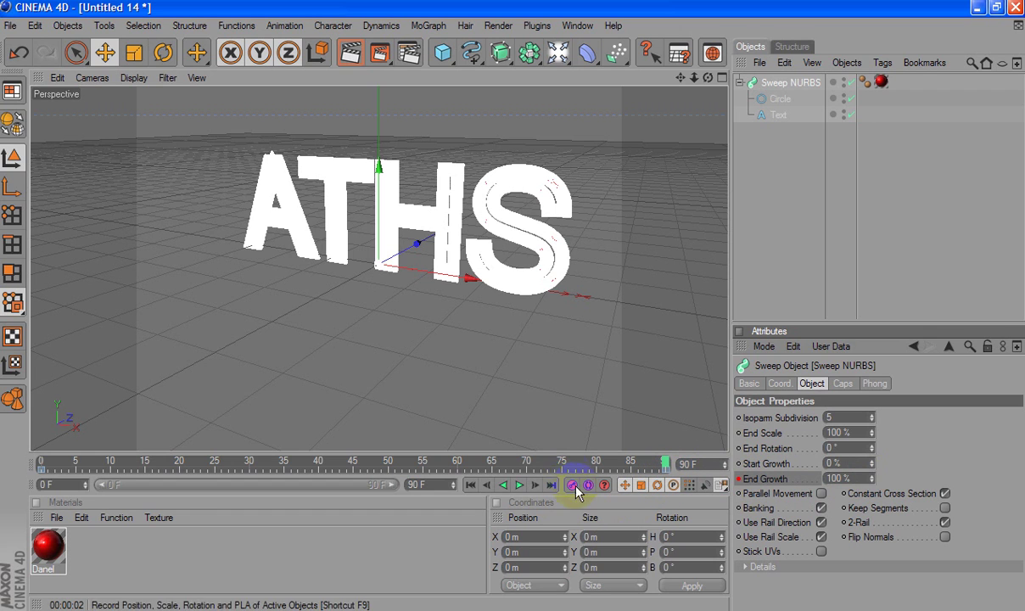
pyautogui.click(520, 485)
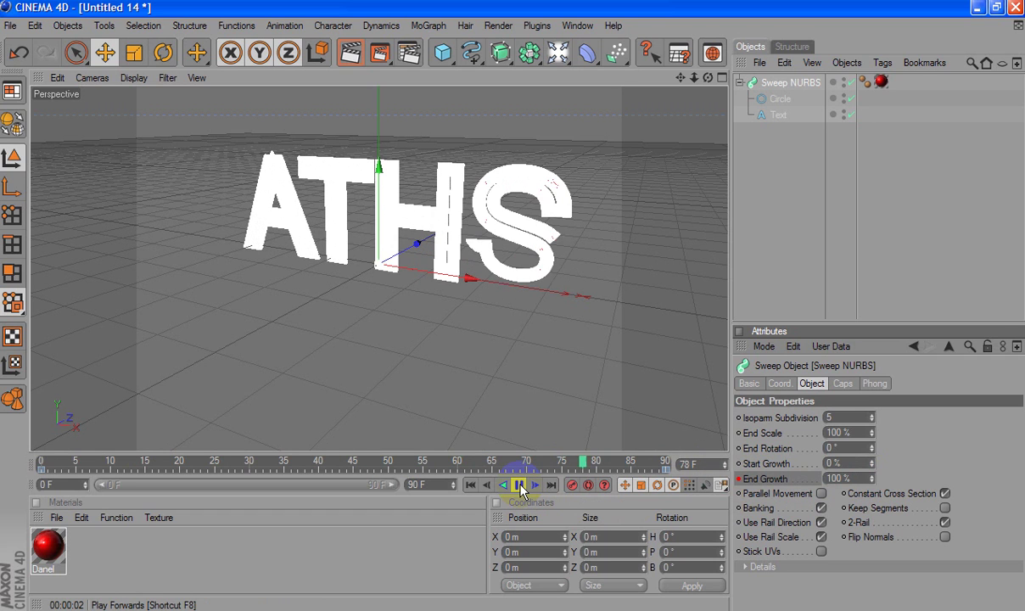
# Step: Stop playback and make a Full Render preview of all frames at 320×240, 30 fps
pyautogui.click(520, 485)
pyautogui.click(466, 204)
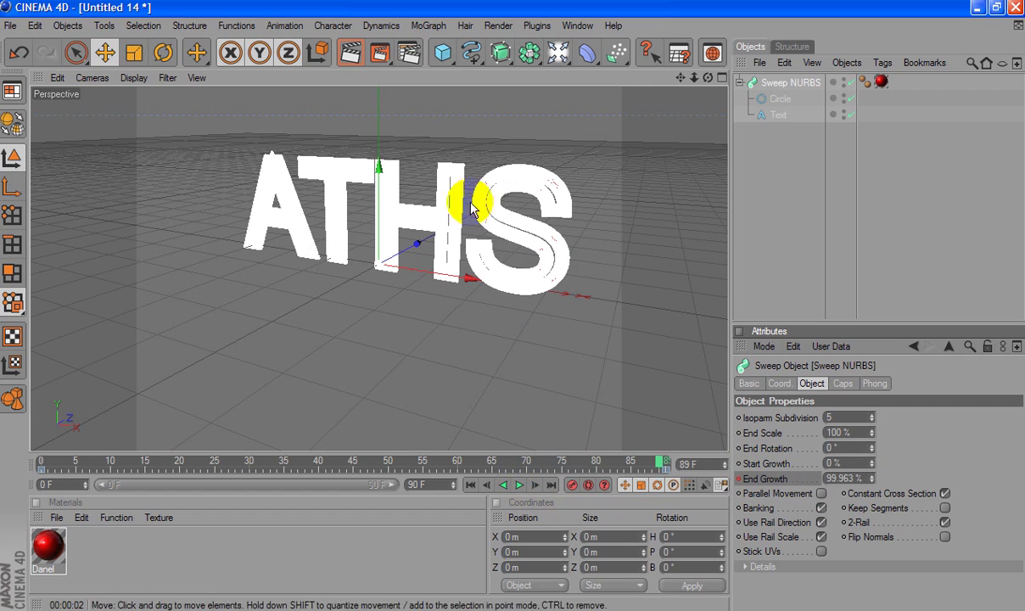
pyautogui.click(384, 56)
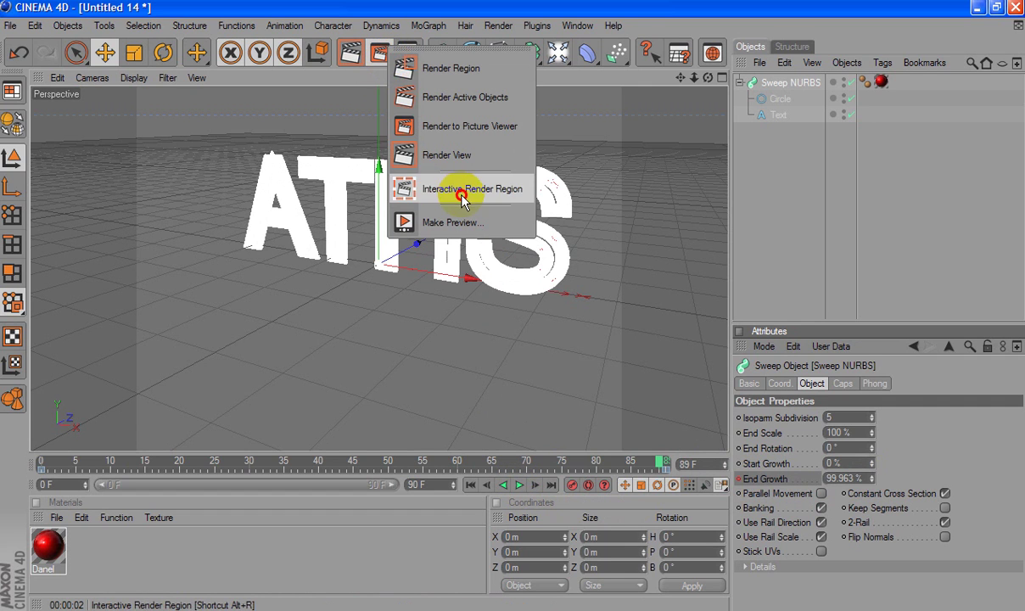
pyautogui.click(454, 222)
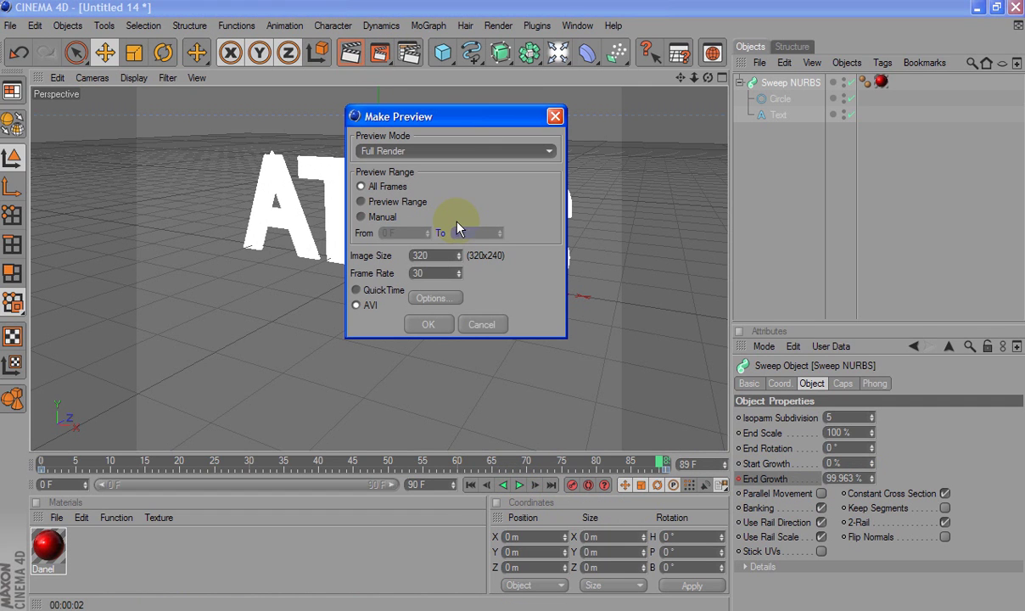
pyautogui.click(428, 325)
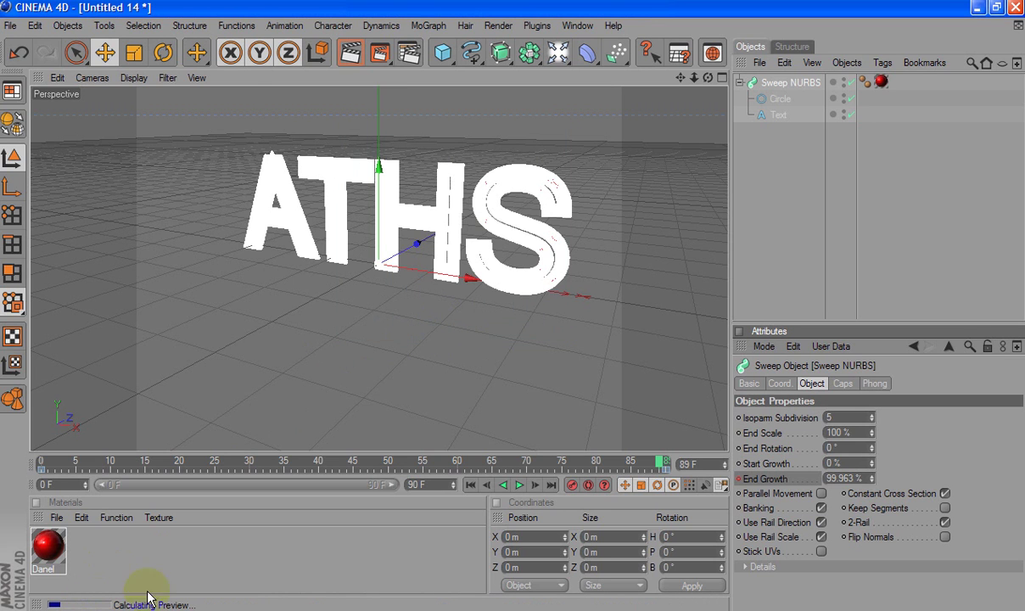
# Step: Replace the end of the Notepad instructions with the message 'it will take time........................'
pyautogui.click(514, 610)
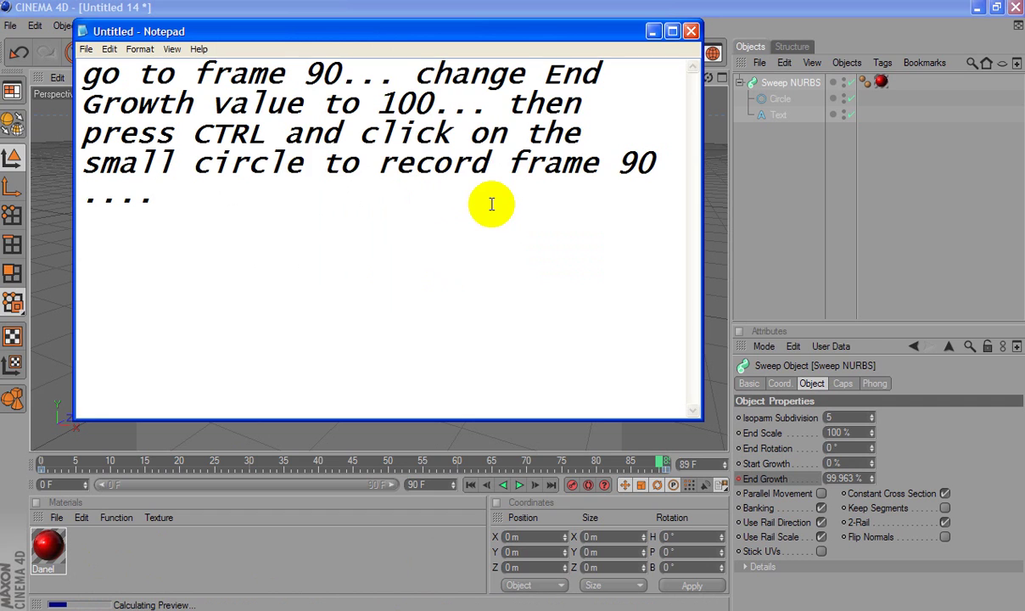
pyautogui.moveTo(491, 201)
pyautogui.mouseDown()
pyautogui.moveTo(257, 166)
pyautogui.moveTo(1, 43)
pyautogui.mouseUp()
pyautogui.write('i')
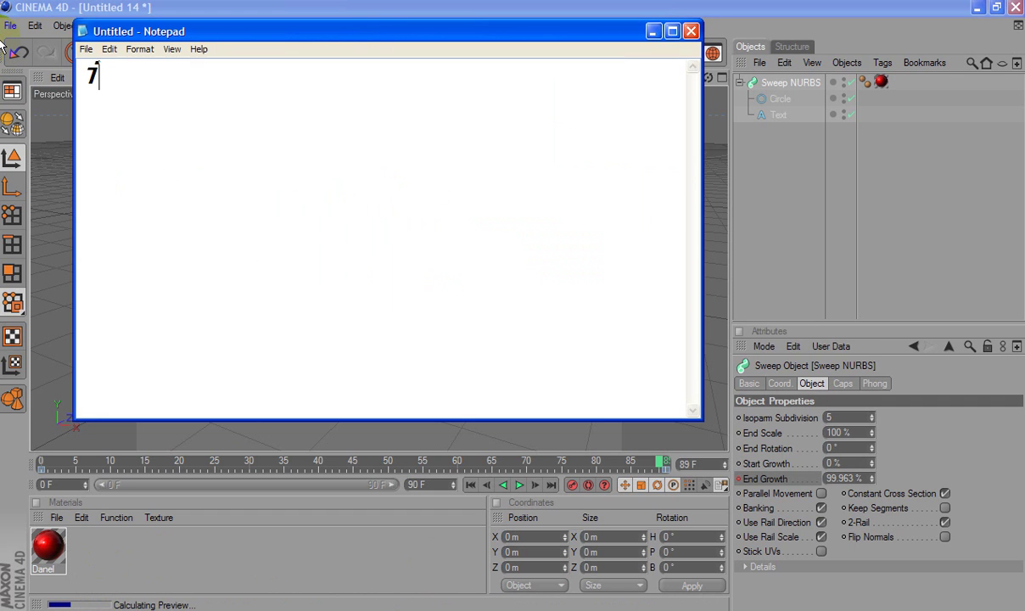
pyautogui.write('t will ')
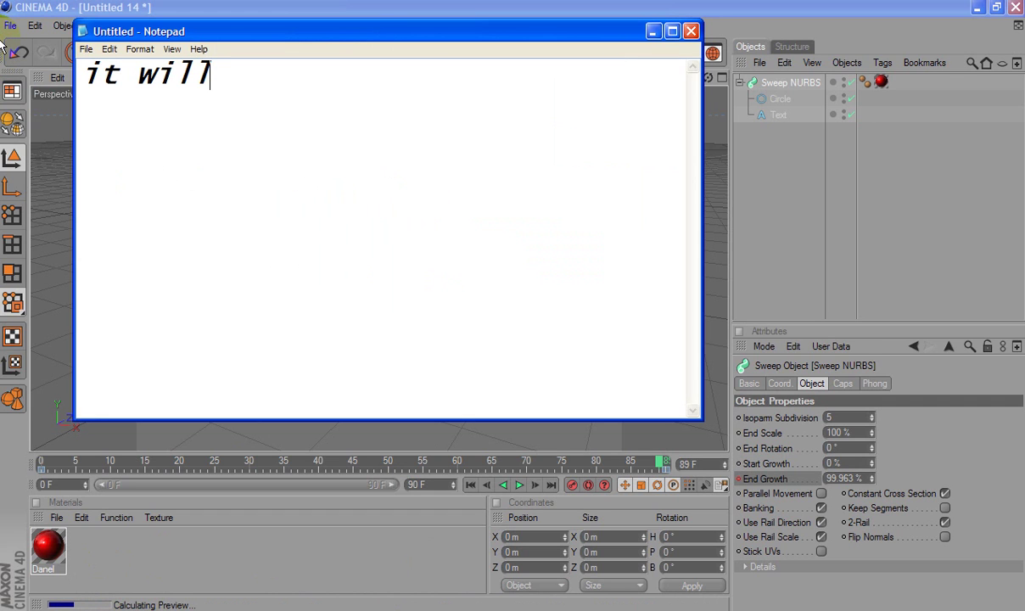
pyautogui.write('take ')
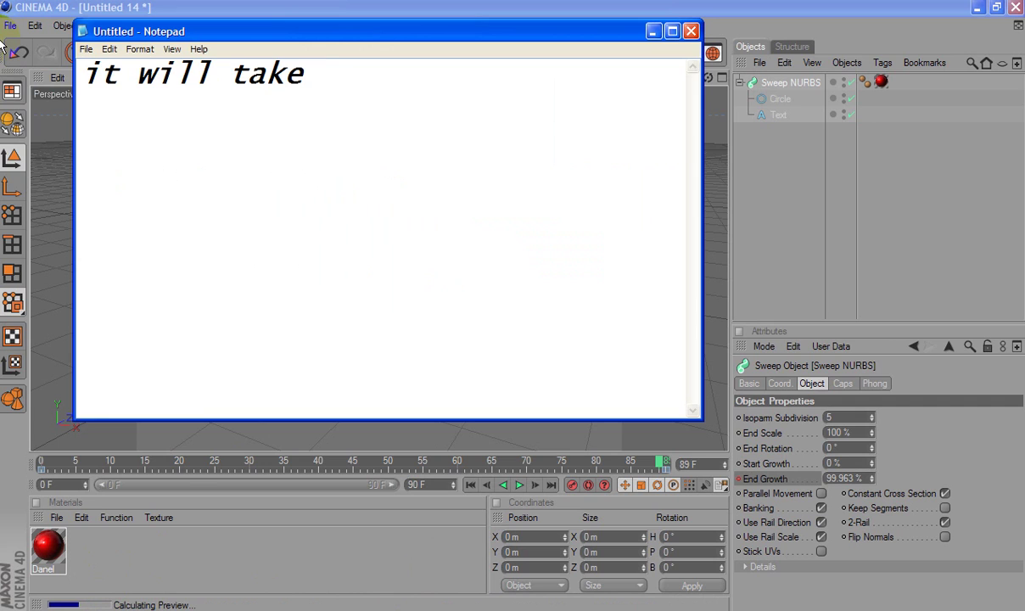
pyautogui.write('time...')
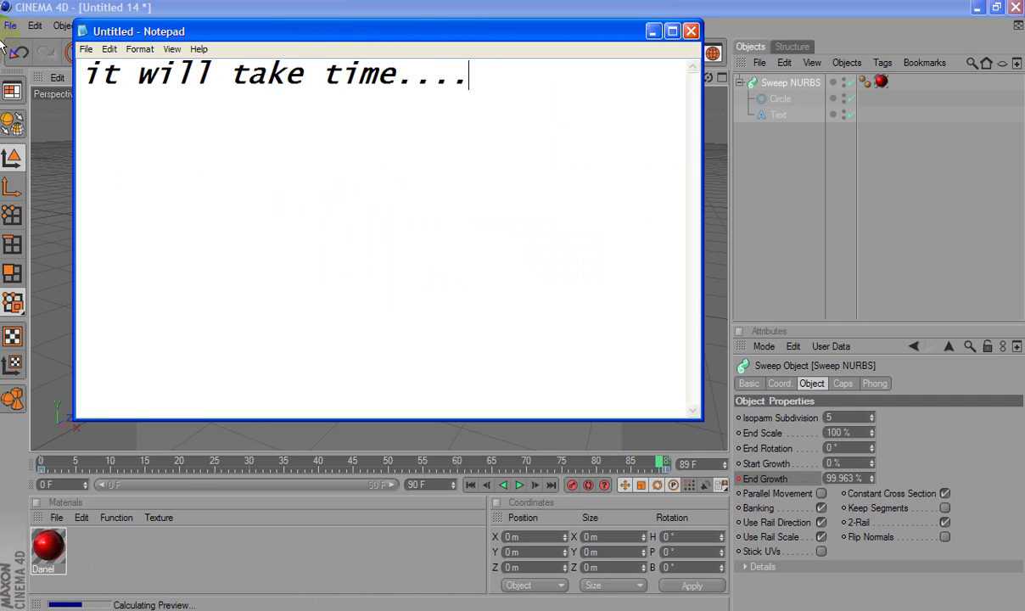
pyautogui.write('........')
pyautogui.write('...........')
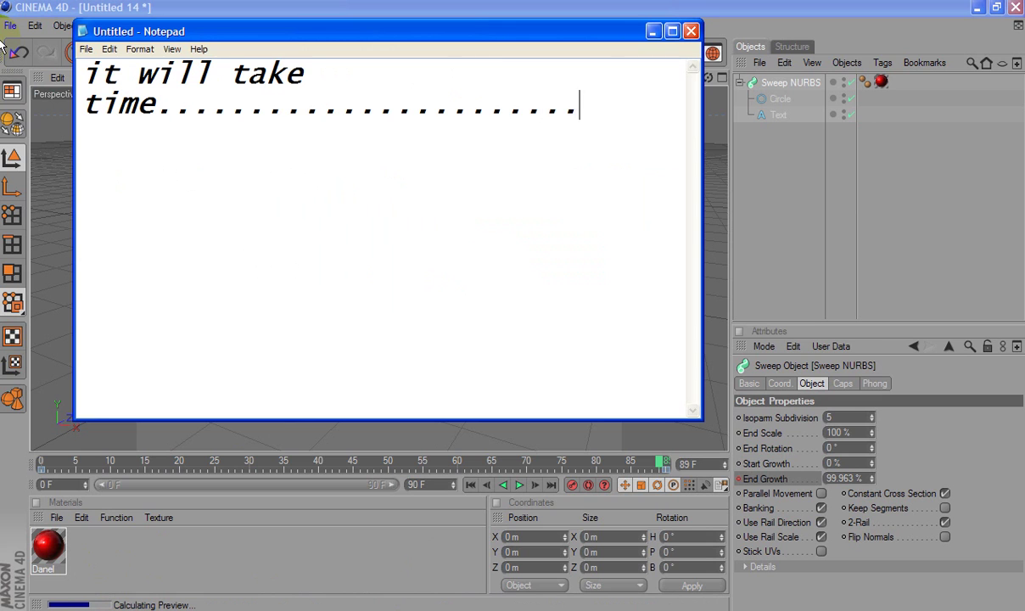
pyautogui.write('..')
pyautogui.click(151, 343)
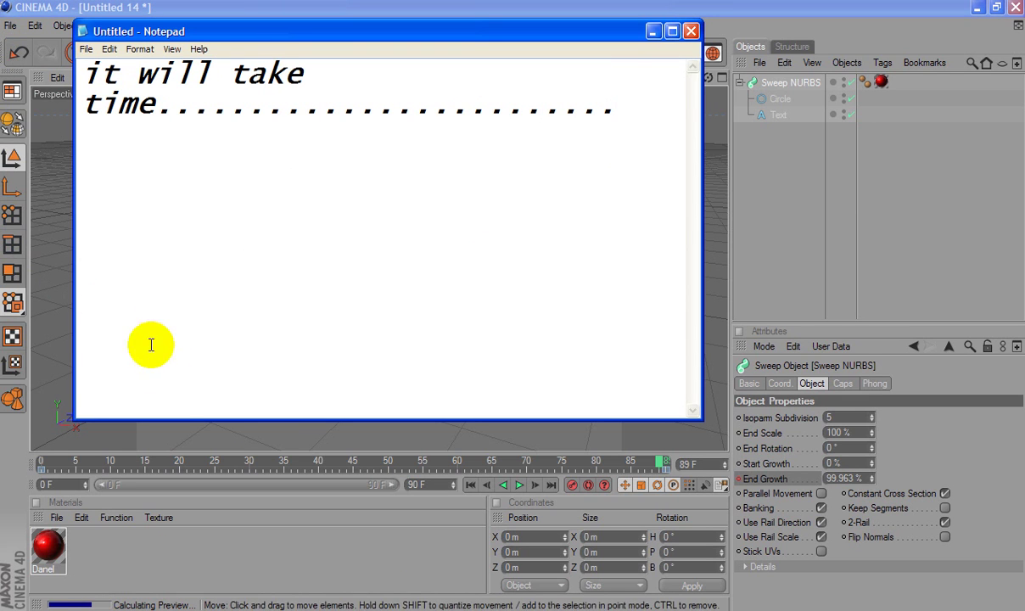
# Step: Check on Cinema 4D, then delete the waiting message so the note is blank
pyautogui.click(120, 564)
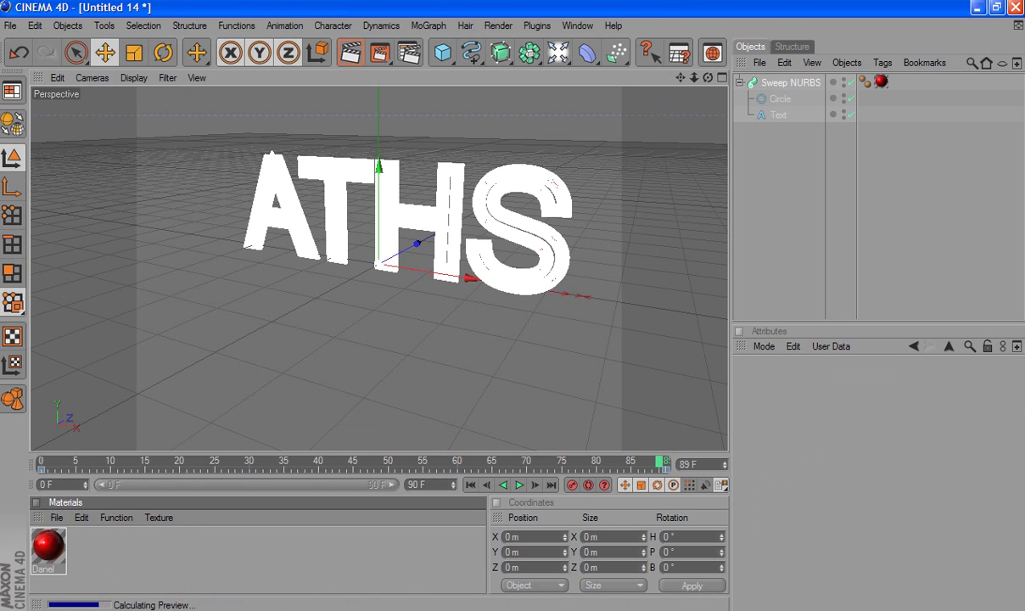
pyautogui.hotkey('alt', 'Tab')
pyautogui.click(562, 237)
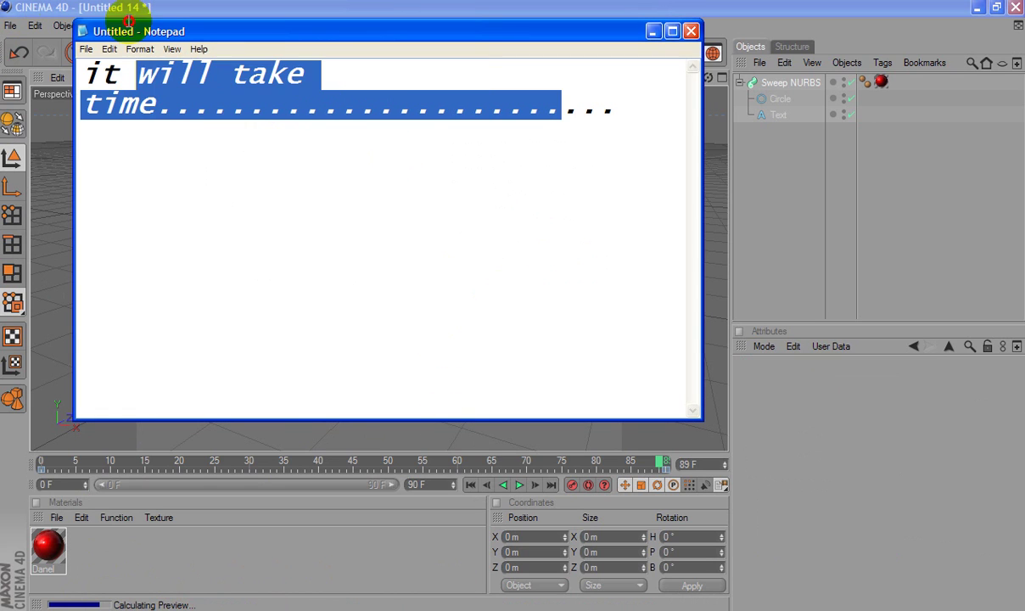
pyautogui.moveTo(561, 237); pyautogui.dragTo(92, 9)
pyautogui.press('BackSpace')
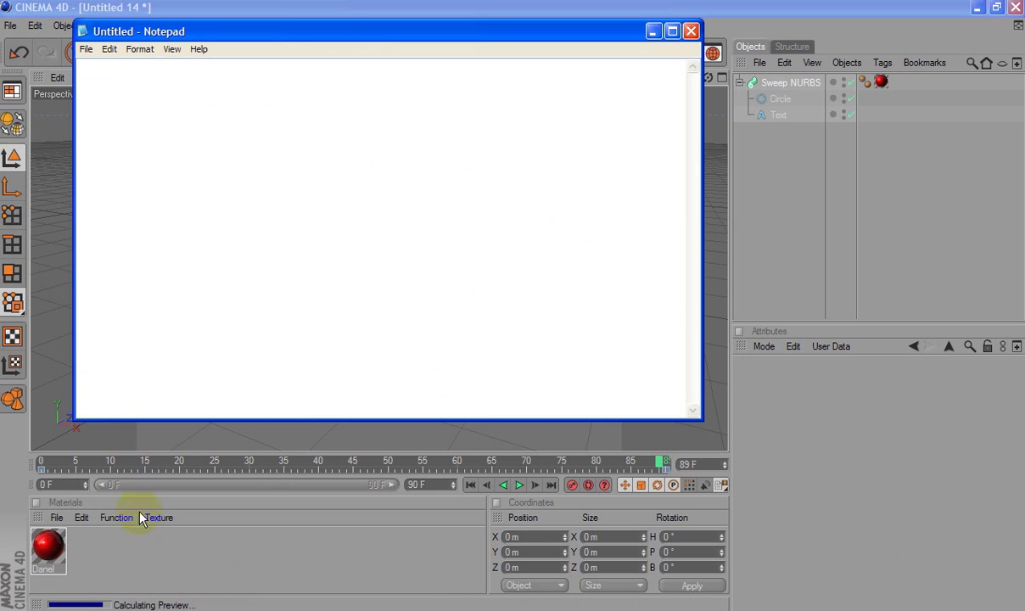
# Step: Play preview1.avi in the Picture Viewer to watch the red ATHS letters grow on
pyautogui.click(136, 561)
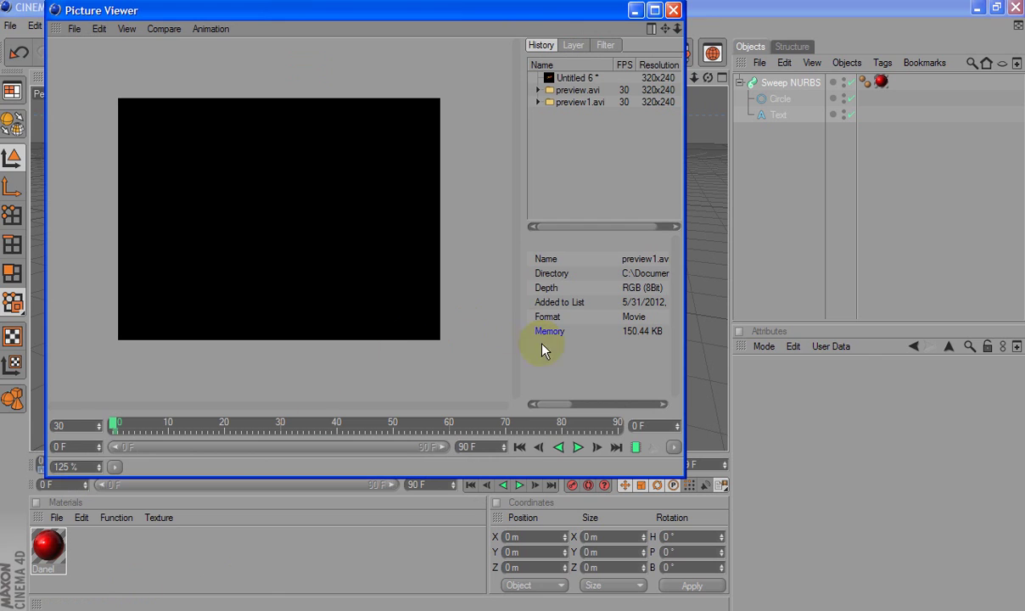
pyautogui.click(575, 447)
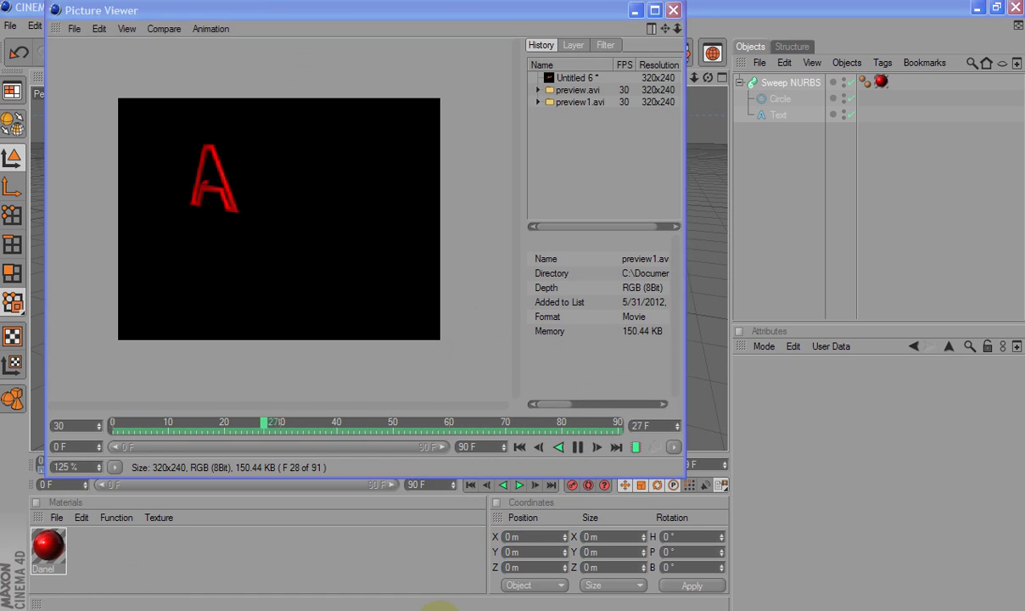
# Step: Paste the 'Thanks for watching, NURBS Tool Part 4 - The Sweep NURBS' credits with the author's name
pyautogui.hotkey('ctrl', 'v')
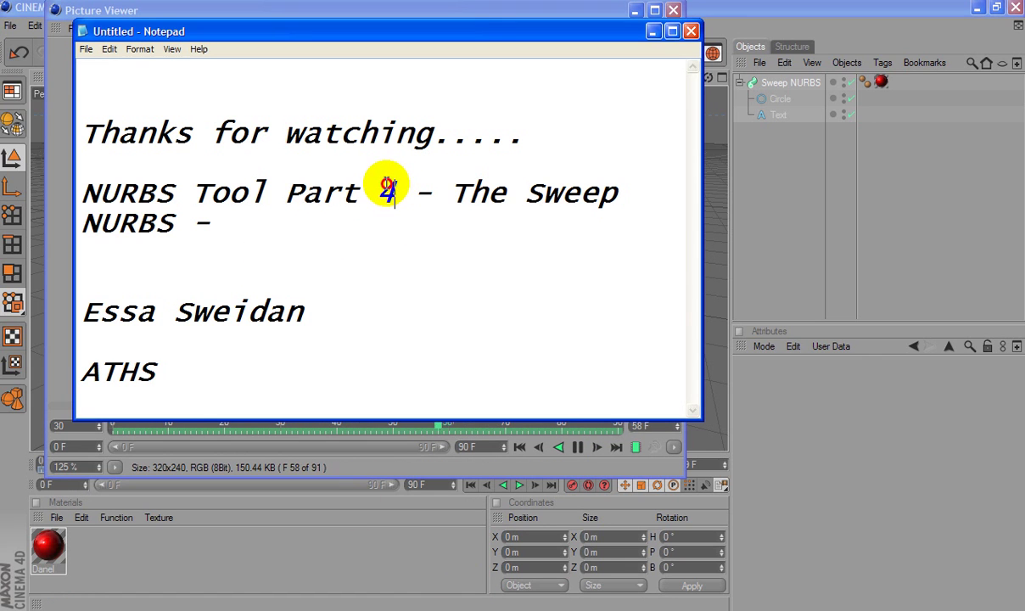
pyautogui.moveTo(377, 191); pyautogui.dragTo(396, 191)
pyautogui.moveTo(464, 193); pyautogui.dragTo(346, 232)
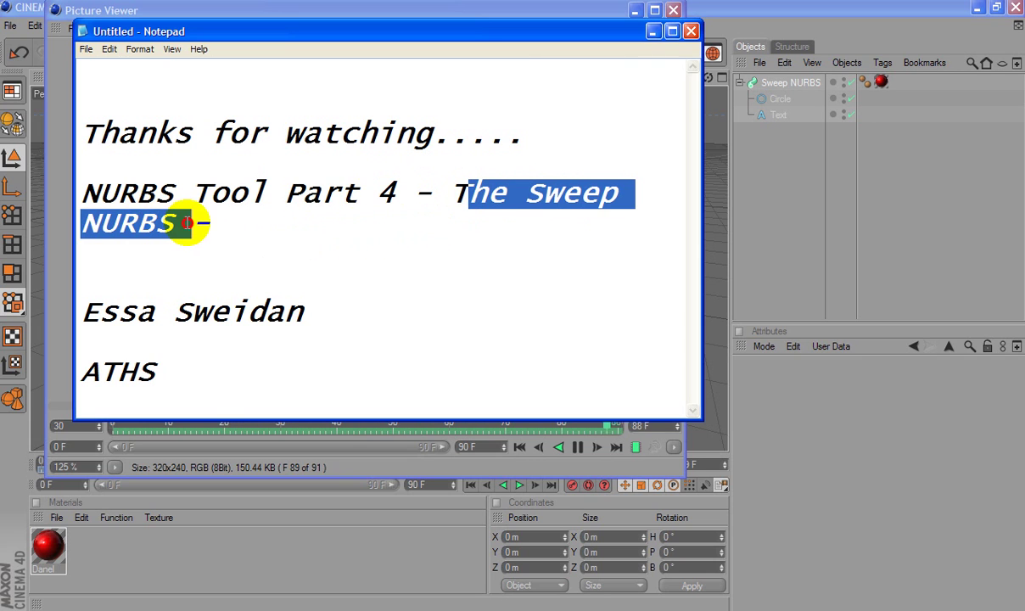
pyautogui.click(348, 257)
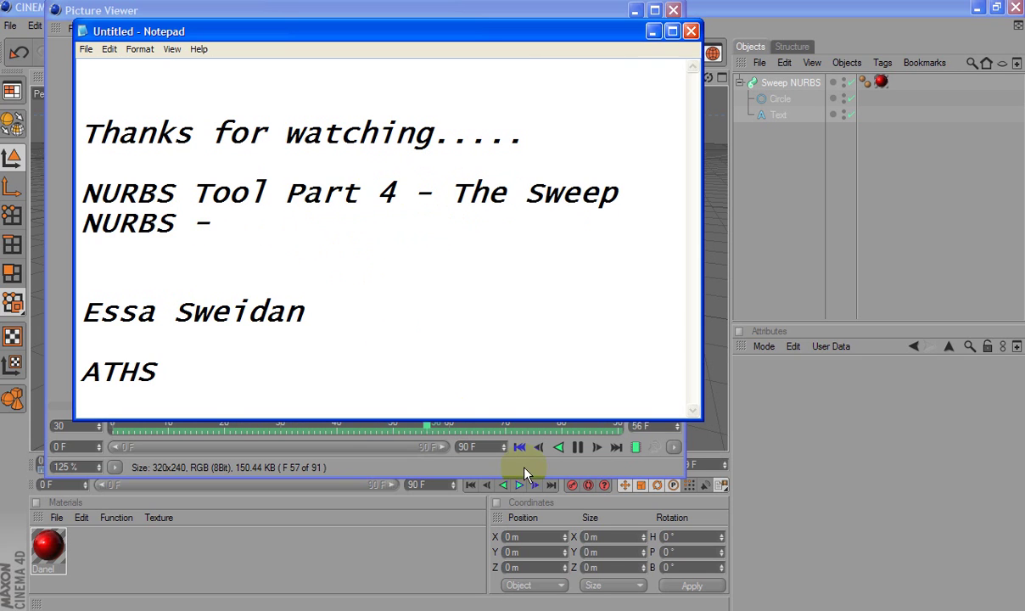